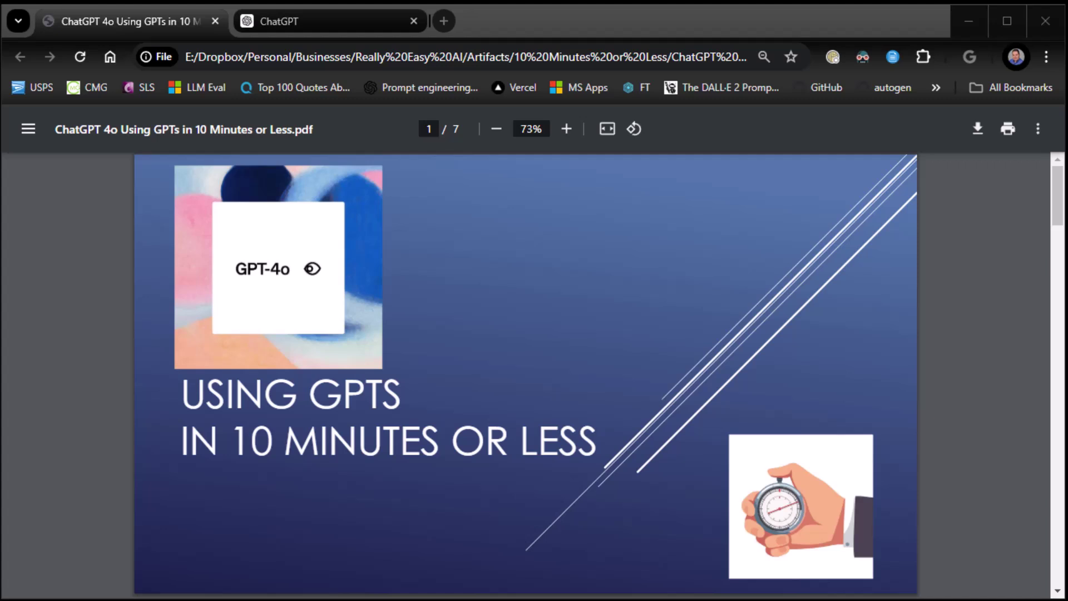
Step: Advance the PDF slides from the title page to page 3, Getting GPTs
{"action": "left_click", "coordinate": [41, 452]}
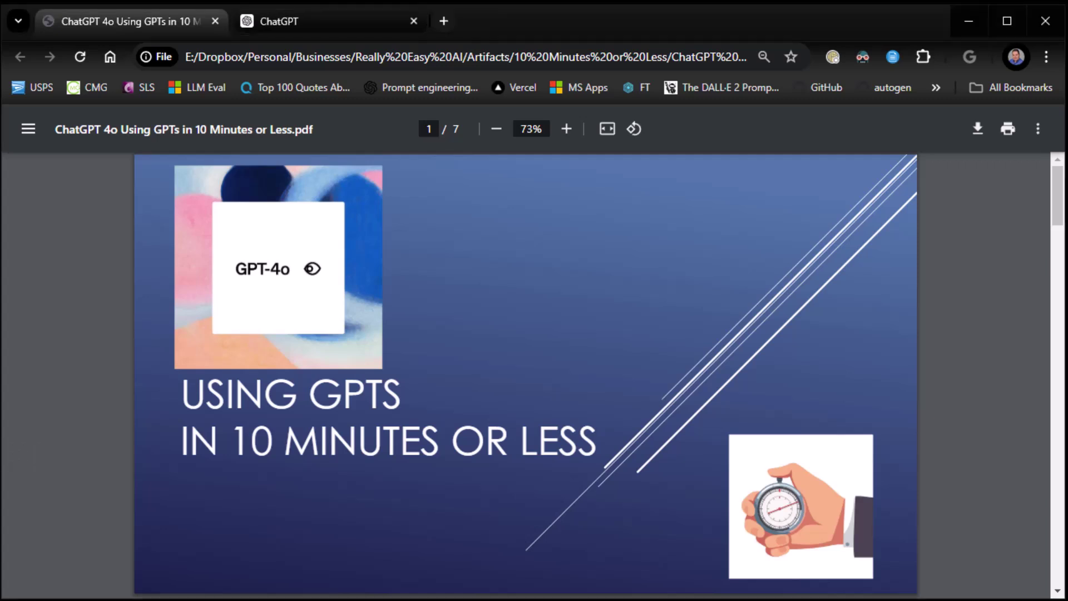
{"action": "key", "text": "Page_Down"}
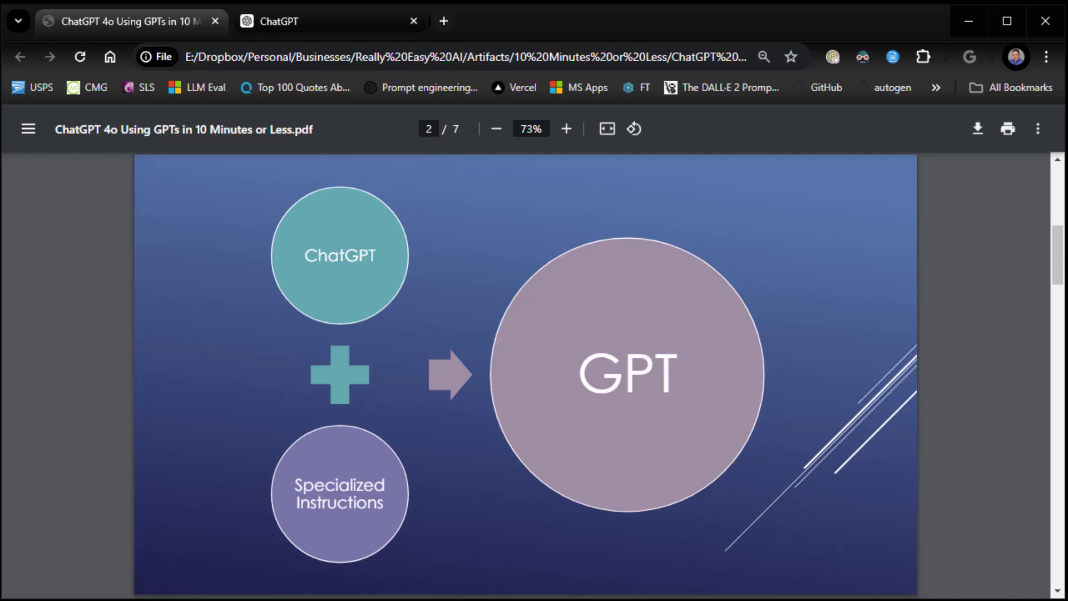
{"action": "key", "text": "Page_Down"}
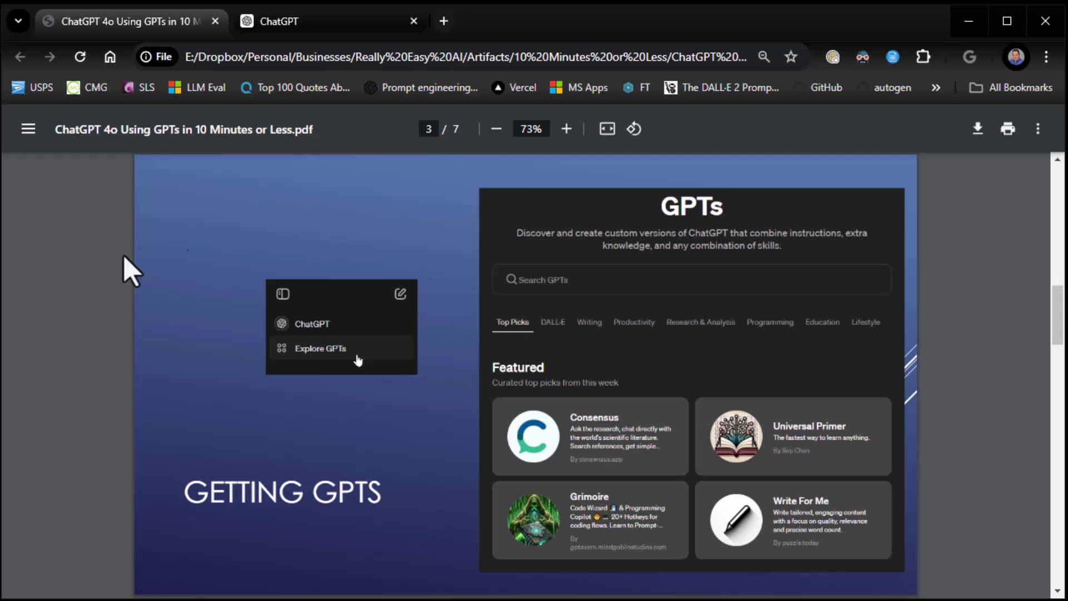
Step: In ChatGPT, open the Explore GPTs page and browse its featured custom GPTs
{"action": "left_click", "coordinate": [368, 22]}
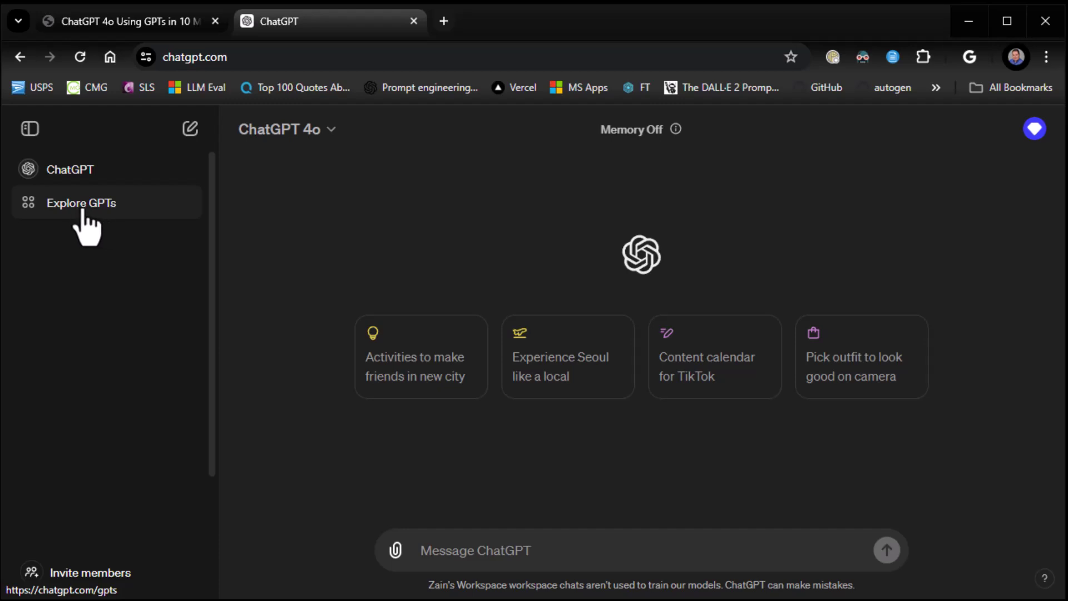
{"action": "left_click", "coordinate": [30, 129]}
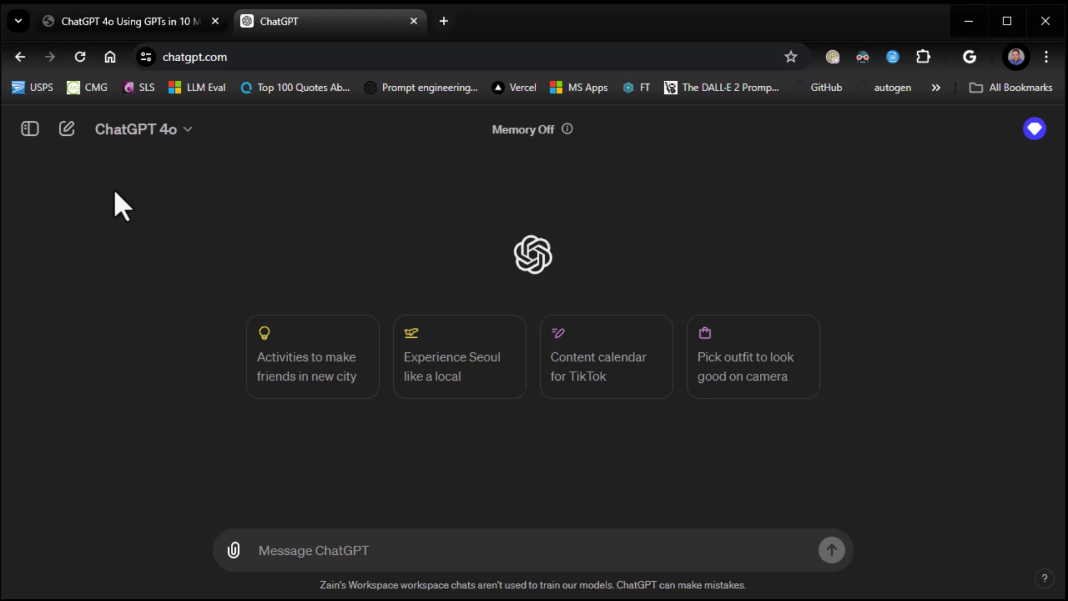
{"action": "left_click", "coordinate": [31, 140]}
{"action": "left_click", "coordinate": [30, 139]}
{"action": "left_click", "coordinate": [29, 138]}
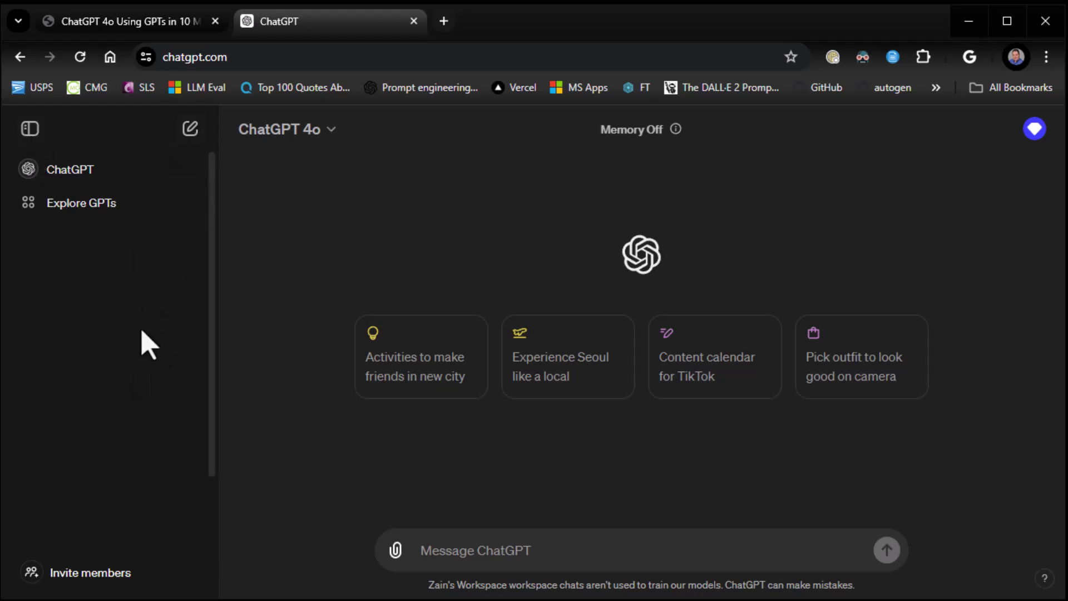
{"action": "left_click", "coordinate": [85, 211]}
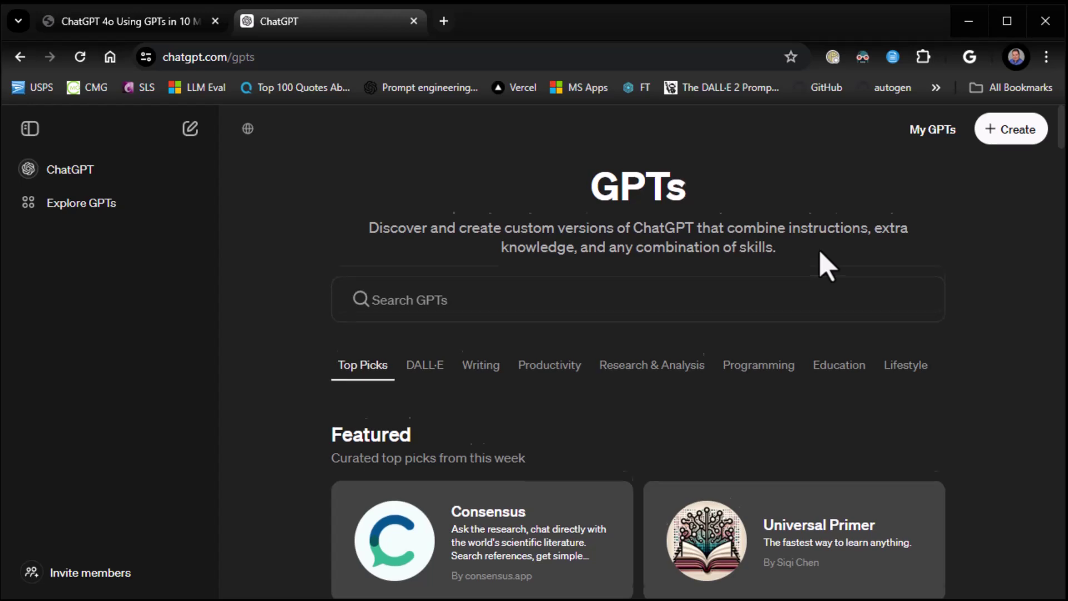
{"action": "scroll", "coordinate": [820, 262], "scroll_direction": "down", "scroll_amount": 1}
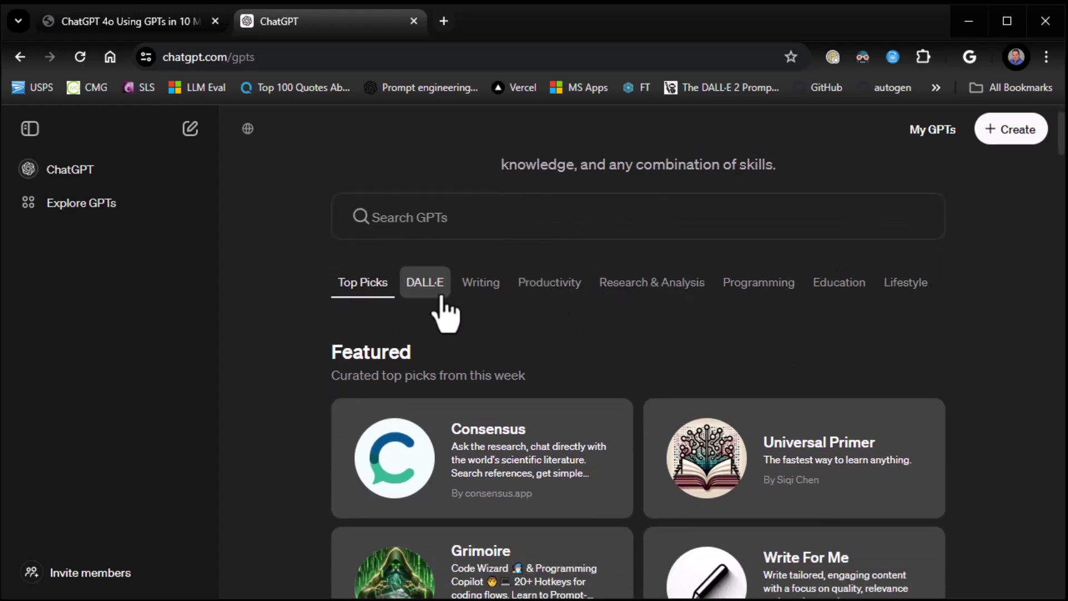
{"action": "scroll", "coordinate": [801, 322], "scroll_direction": "up", "scroll_amount": 1}
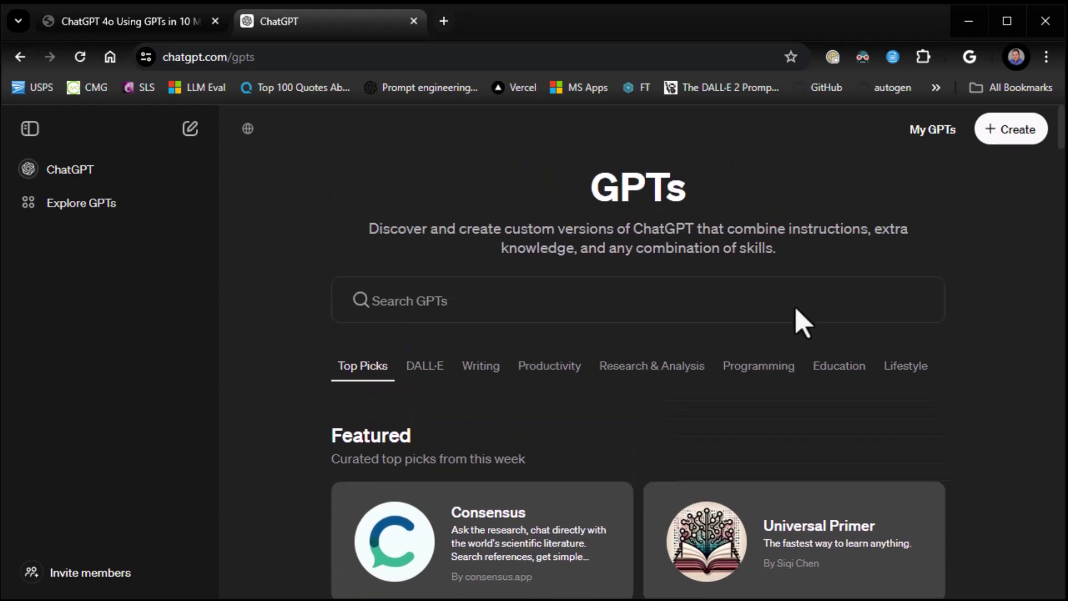
{"action": "scroll", "coordinate": [800, 323], "scroll_direction": "down", "scroll_amount": 1}
{"action": "scroll", "coordinate": [796, 309], "scroll_direction": "up", "scroll_amount": 1}
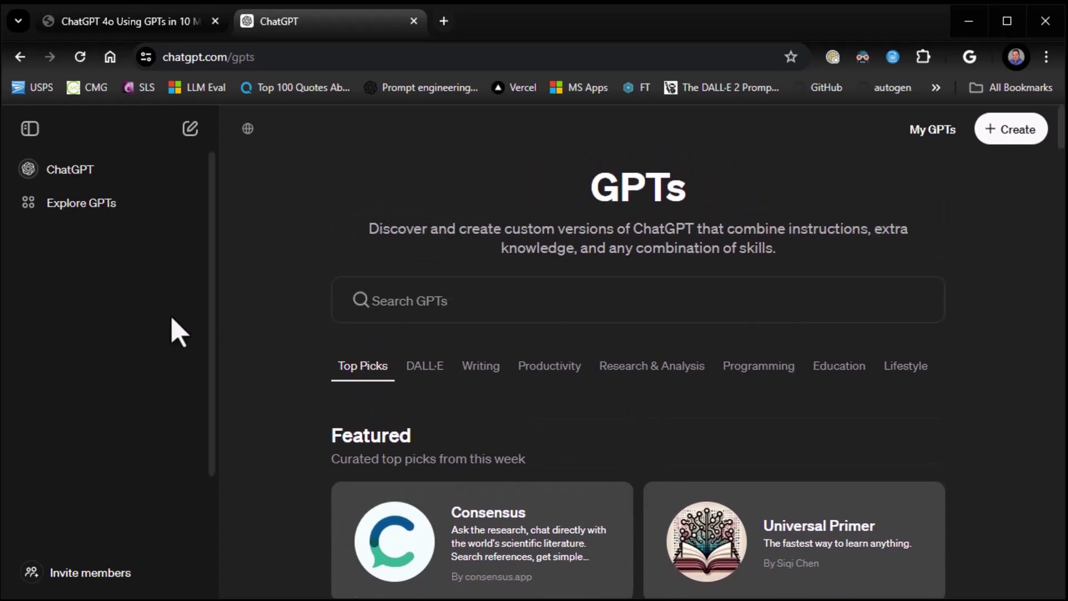
Step: Advance the slides to Finding GPTs, then return to the ChatGPT GPTs page
{"action": "left_click", "coordinate": [156, 28]}
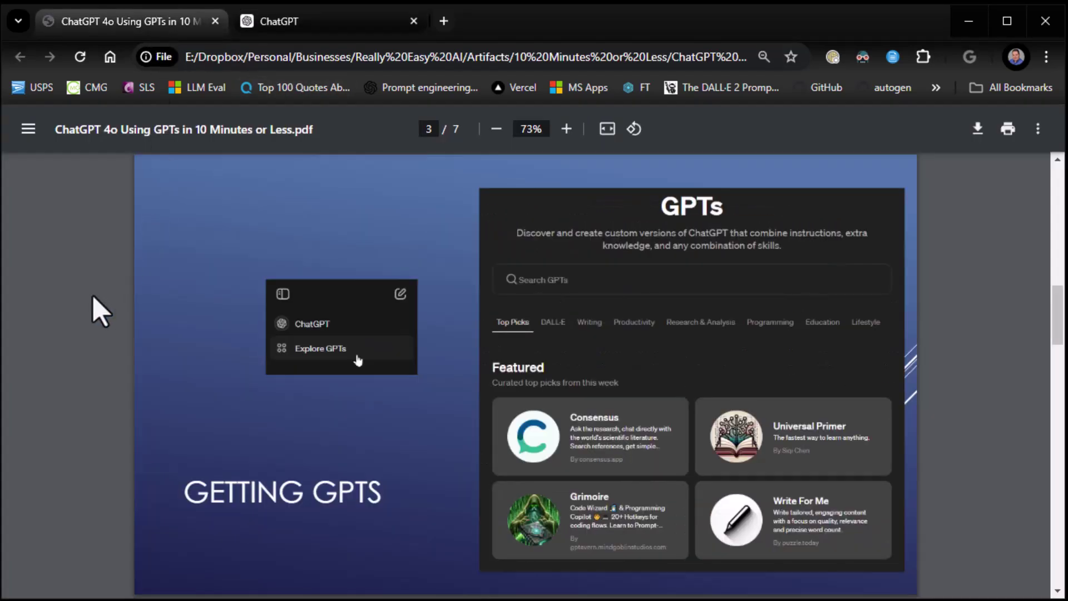
{"action": "key", "text": "Right"}
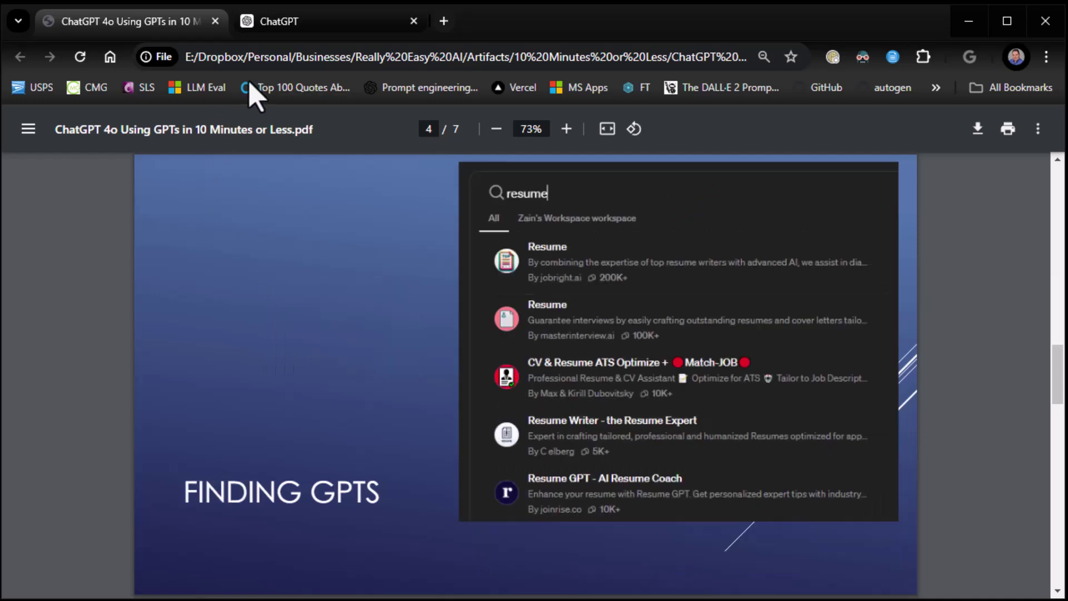
{"action": "left_click", "coordinate": [305, 22]}
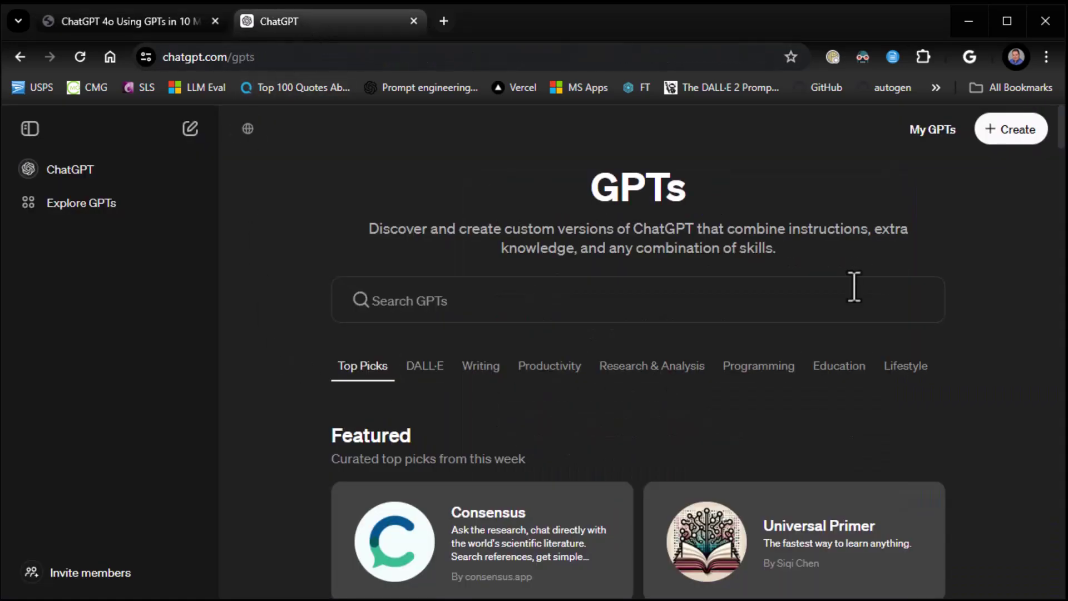
{"action": "scroll", "coordinate": [920, 296], "scroll_direction": "down", "scroll_amount": 3}
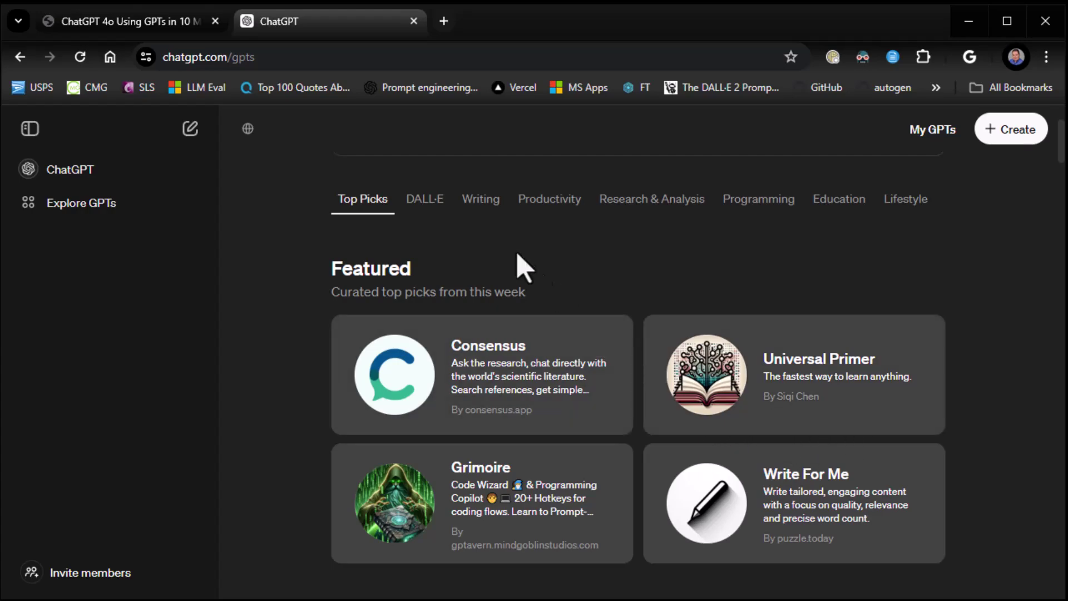
{"action": "left_click", "coordinate": [428, 200]}
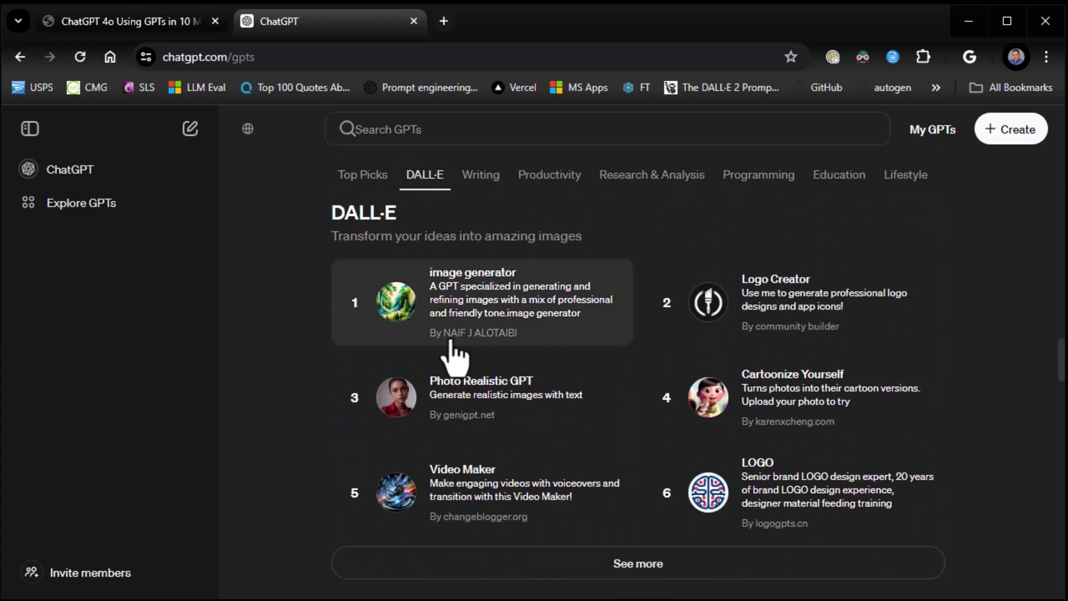
{"action": "left_click", "coordinate": [478, 196]}
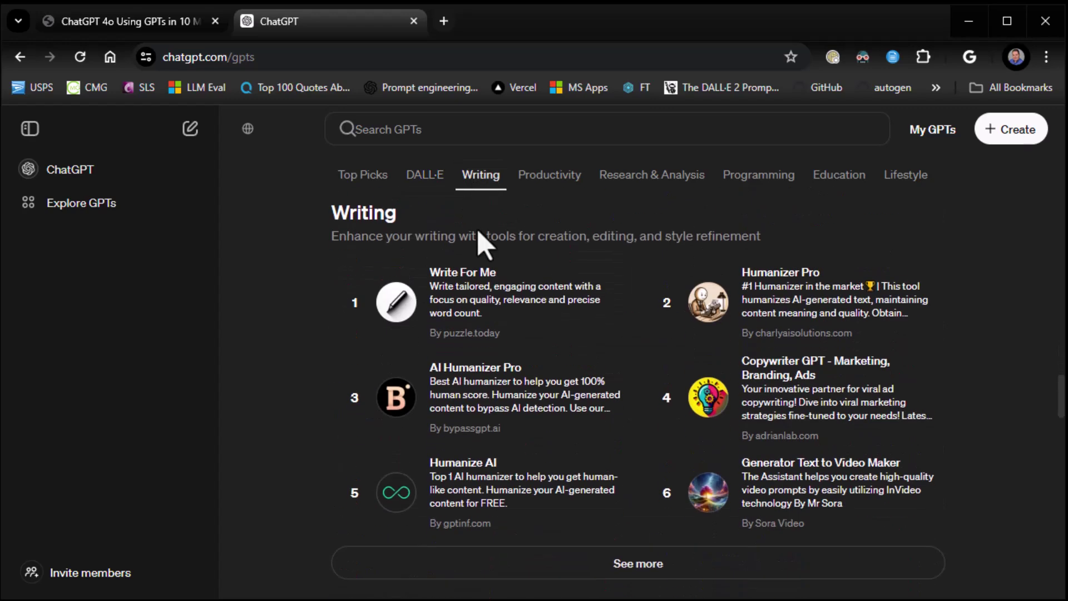
{"action": "left_click", "coordinate": [424, 177]}
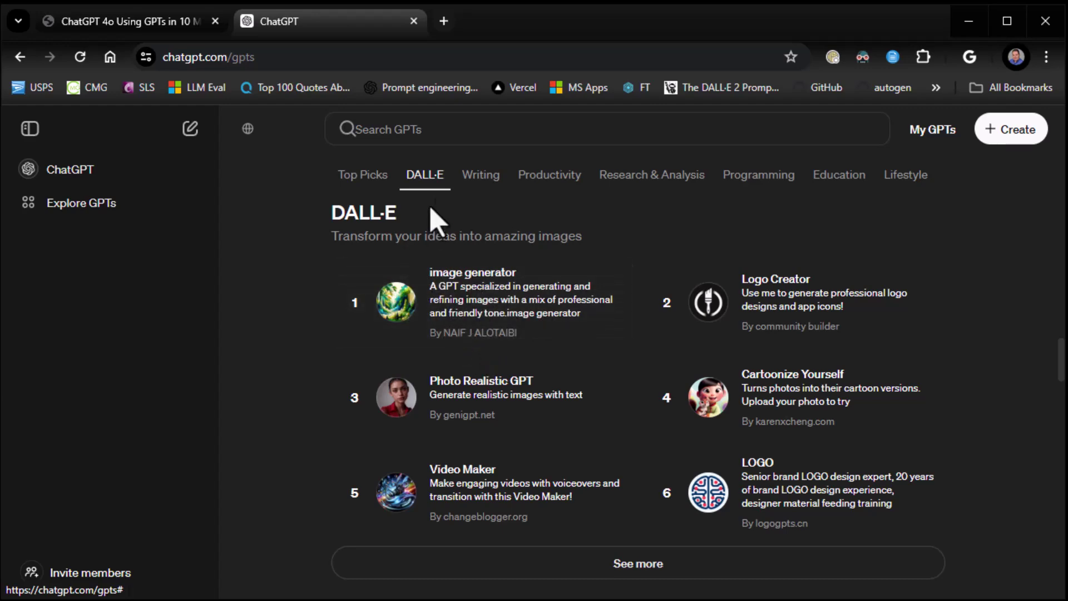
{"action": "left_click", "coordinate": [471, 177]}
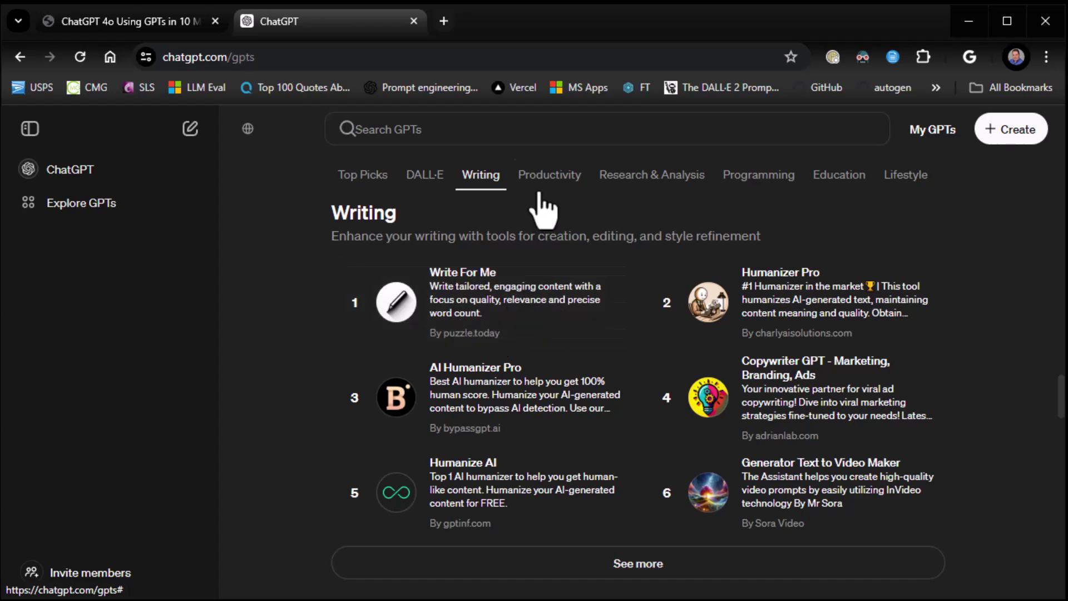
{"action": "left_click", "coordinate": [548, 177]}
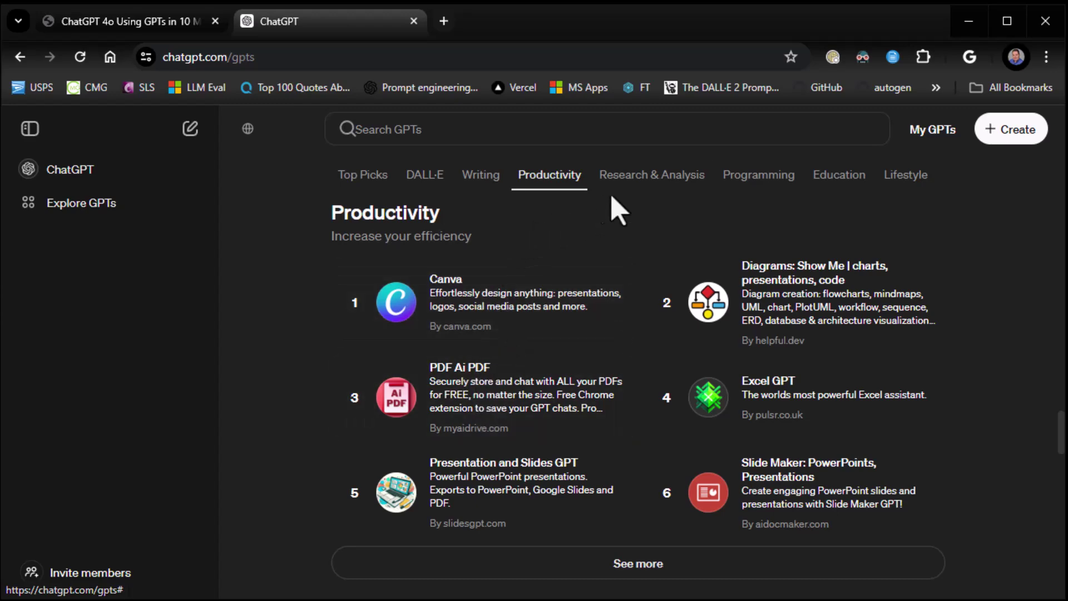
{"action": "left_click", "coordinate": [645, 177]}
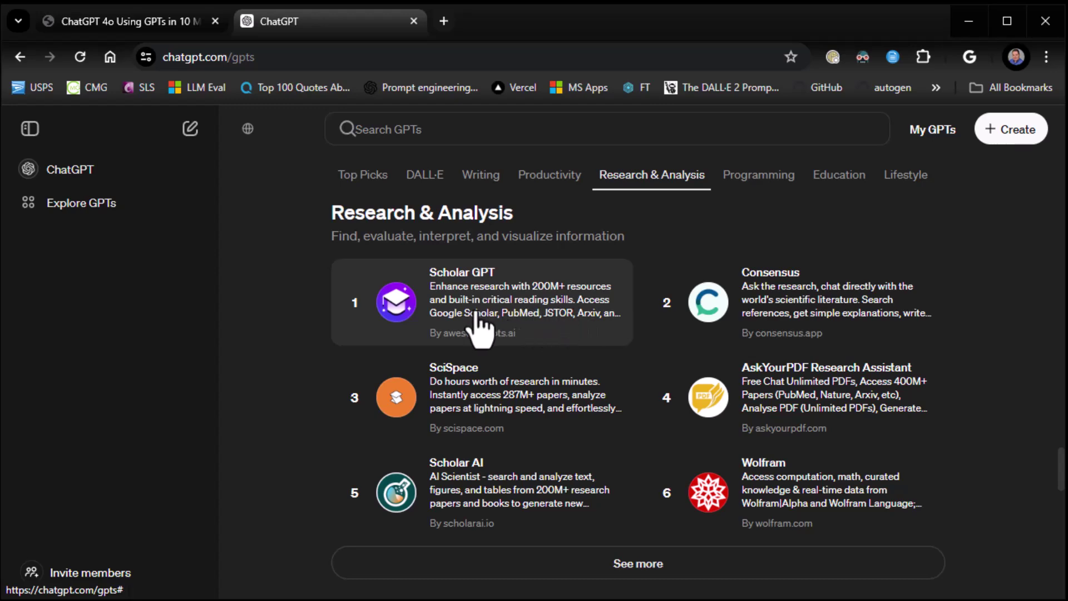
{"action": "left_click", "coordinate": [766, 192]}
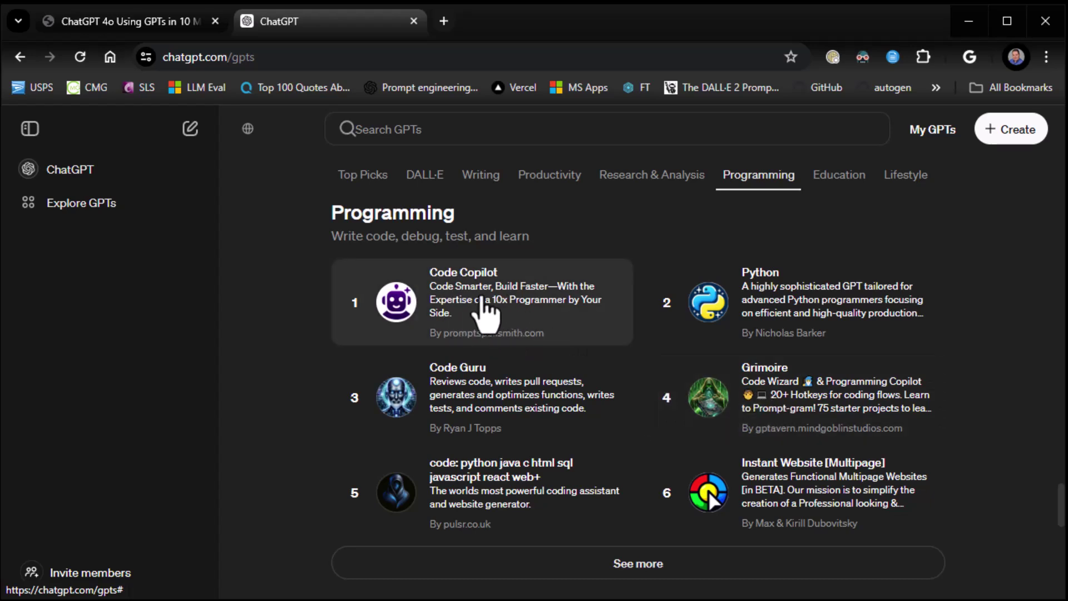
{"action": "left_click", "coordinate": [838, 180]}
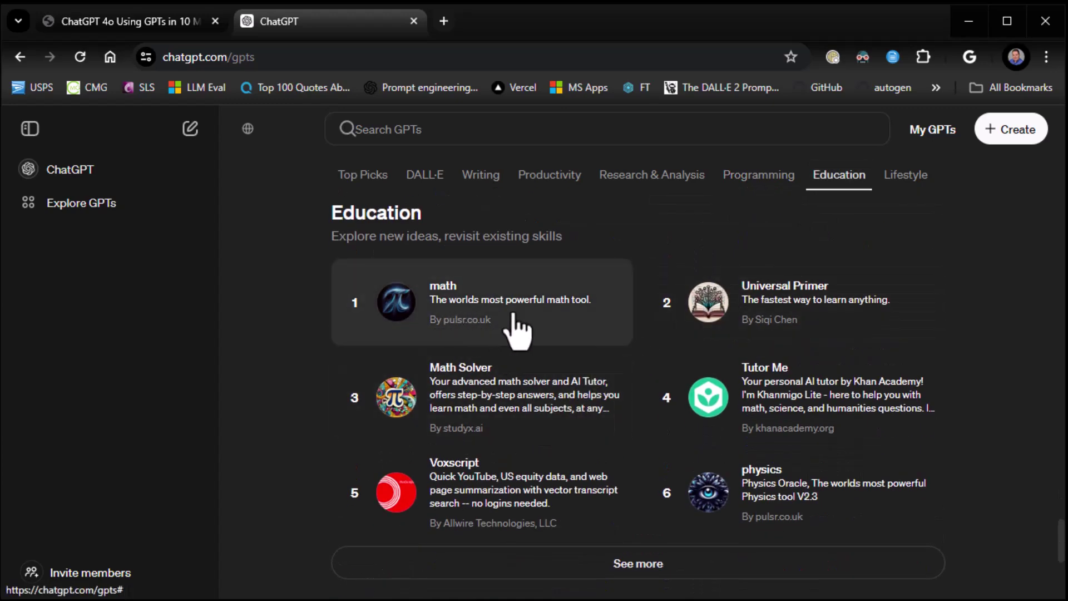
{"action": "left_click", "coordinate": [906, 176]}
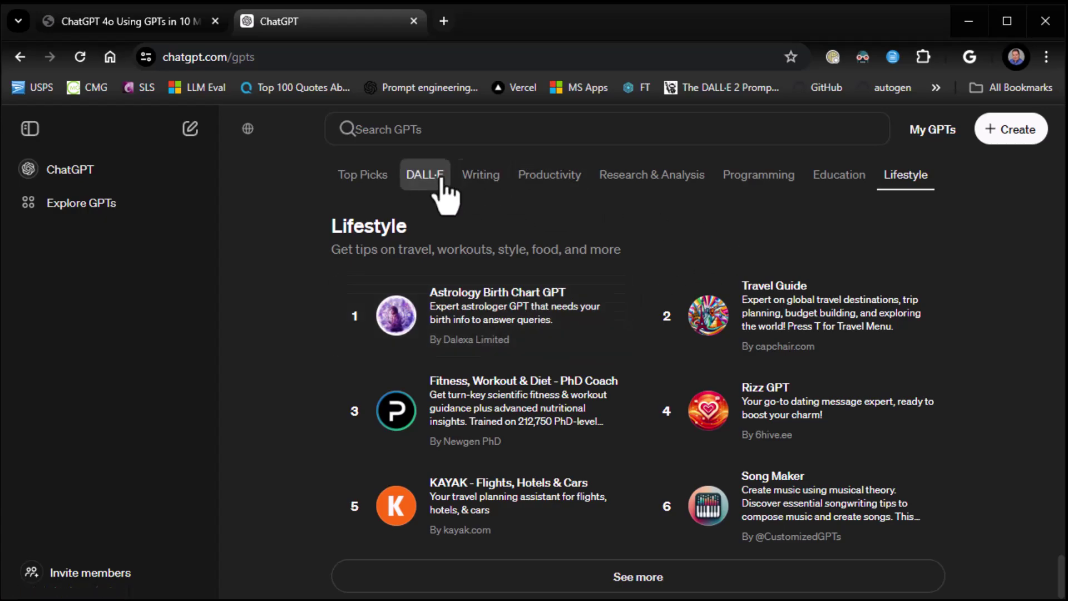
{"action": "left_click", "coordinate": [360, 175]}
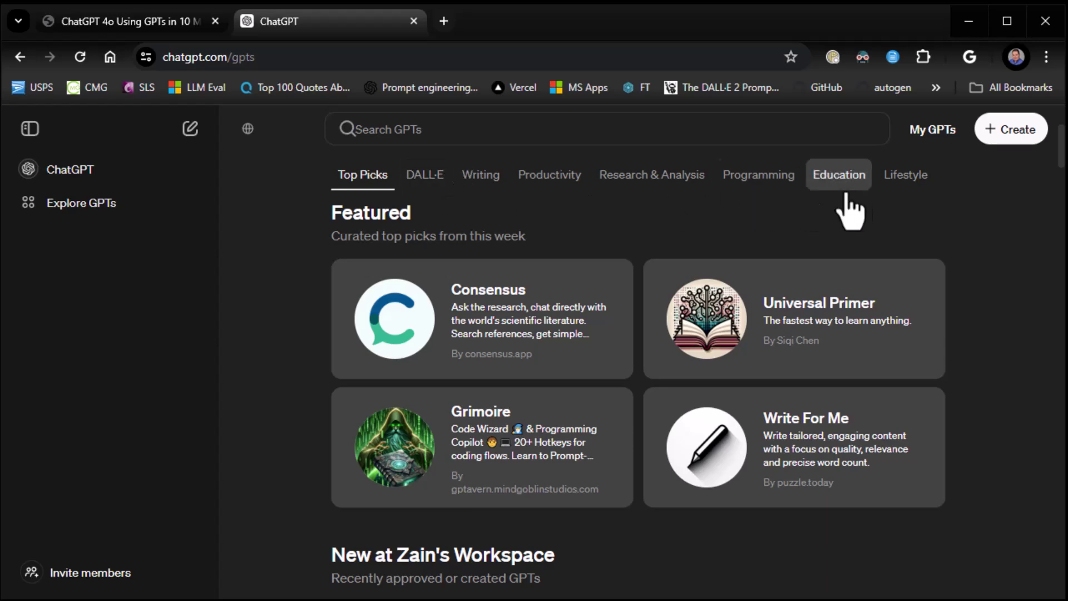
{"action": "scroll", "coordinate": [512, 219], "scroll_direction": "up", "scroll_amount": 4}
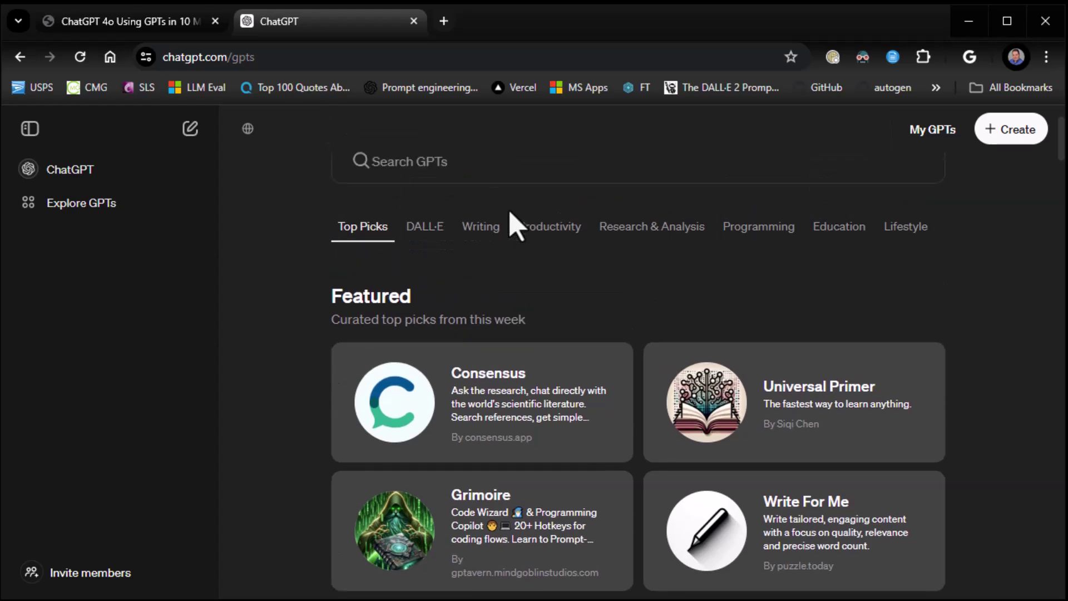
Step: Search the GPTs for 'resume' and look through the results
{"action": "left_click", "coordinate": [477, 302]}
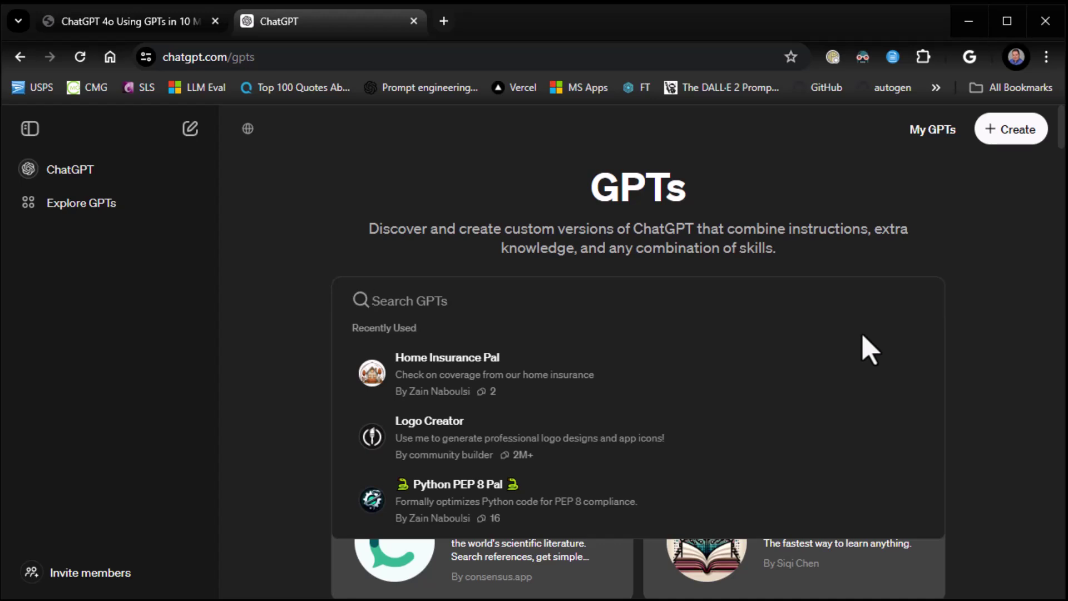
{"action": "type", "text": "resume"}
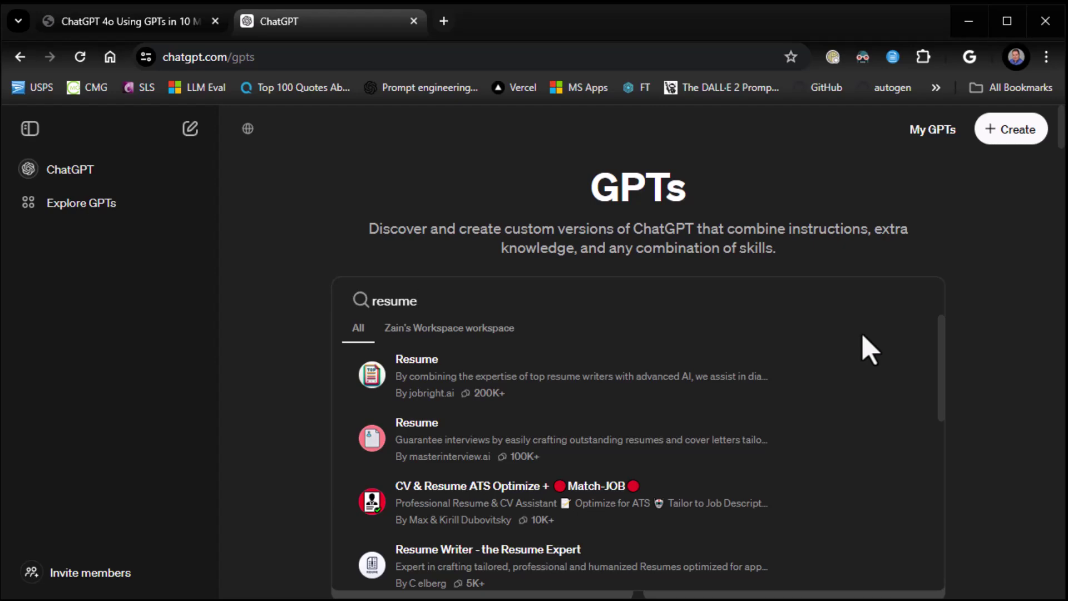
{"action": "left_click", "coordinate": [956, 305]}
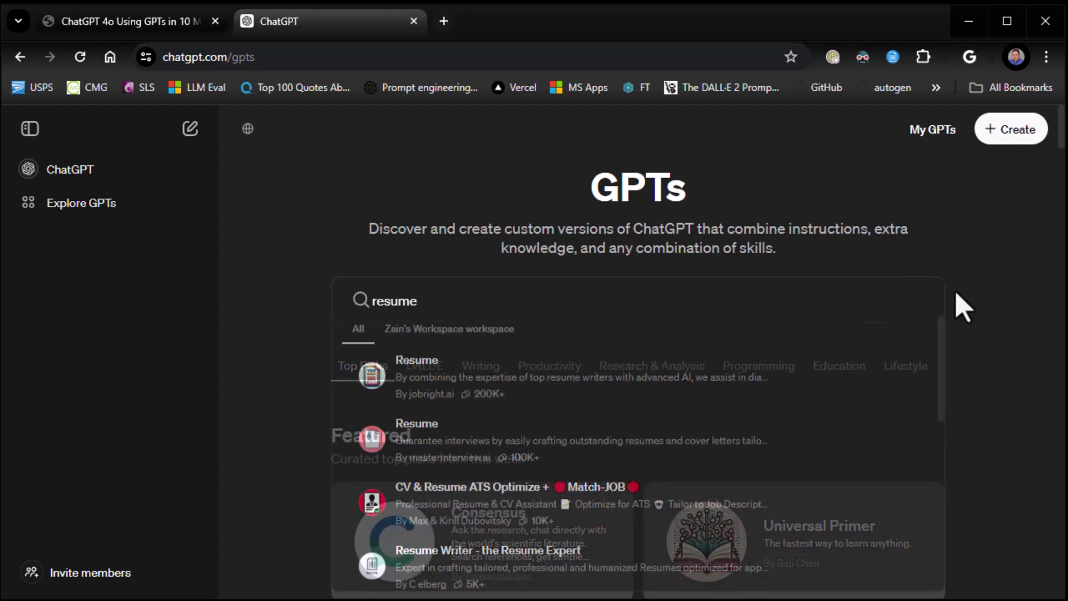
{"action": "left_click", "coordinate": [641, 301]}
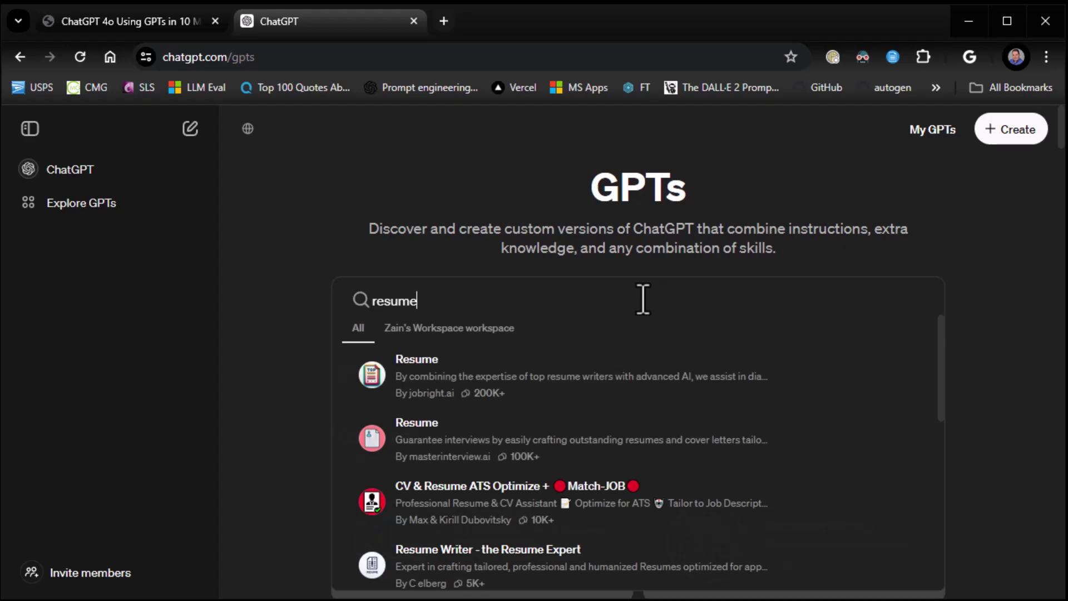
{"action": "type", "text": "\\"}
{"action": "key", "text": "BackSpace"}
{"action": "scroll", "coordinate": [695, 345], "scroll_direction": "down", "scroll_amount": 6}
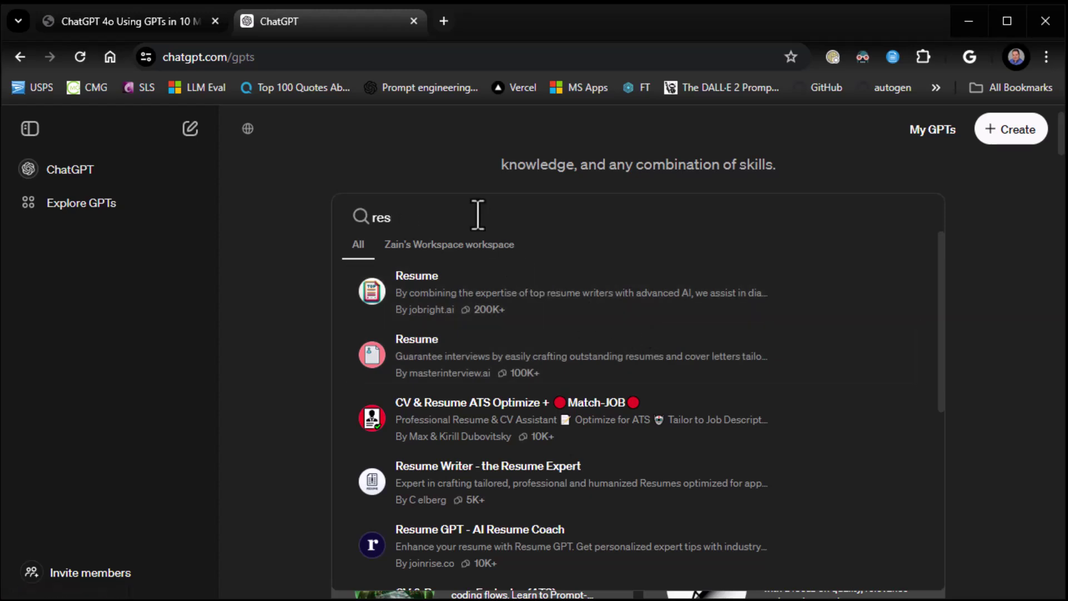
Step: Replace the search with 'dogs', load more dog GPTs, then clear the search
{"action": "key", "text": "BackSpace"}
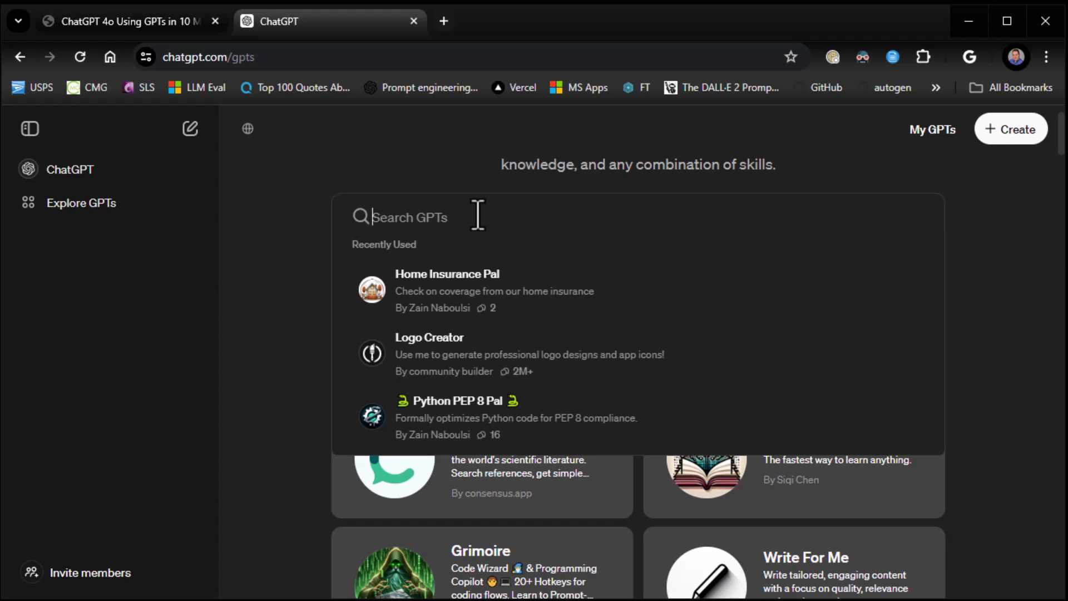
{"action": "type", "text": "dogs"}
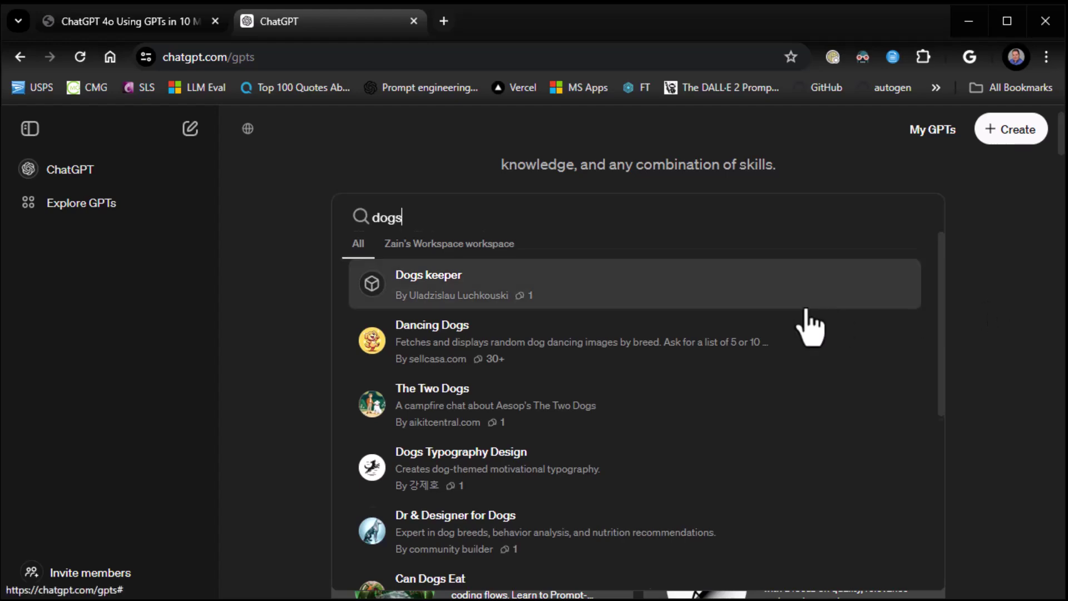
{"action": "scroll", "coordinate": [809, 329], "scroll_direction": "down", "scroll_amount": 6}
{"action": "scroll", "coordinate": [810, 336], "scroll_direction": "up", "scroll_amount": 5}
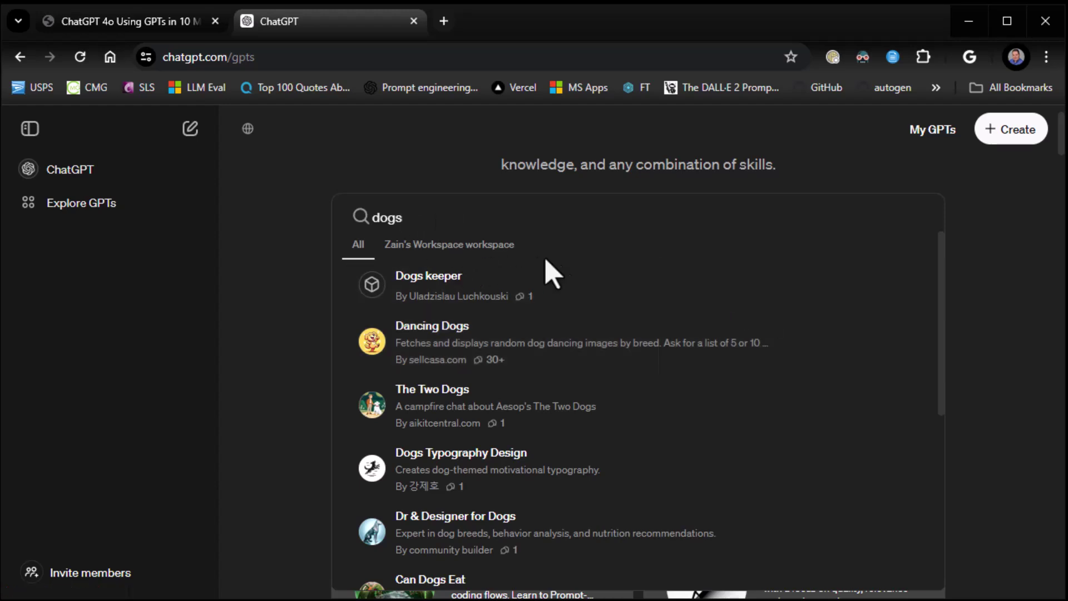
{"action": "scroll", "coordinate": [596, 287], "scroll_direction": "down", "scroll_amount": 6}
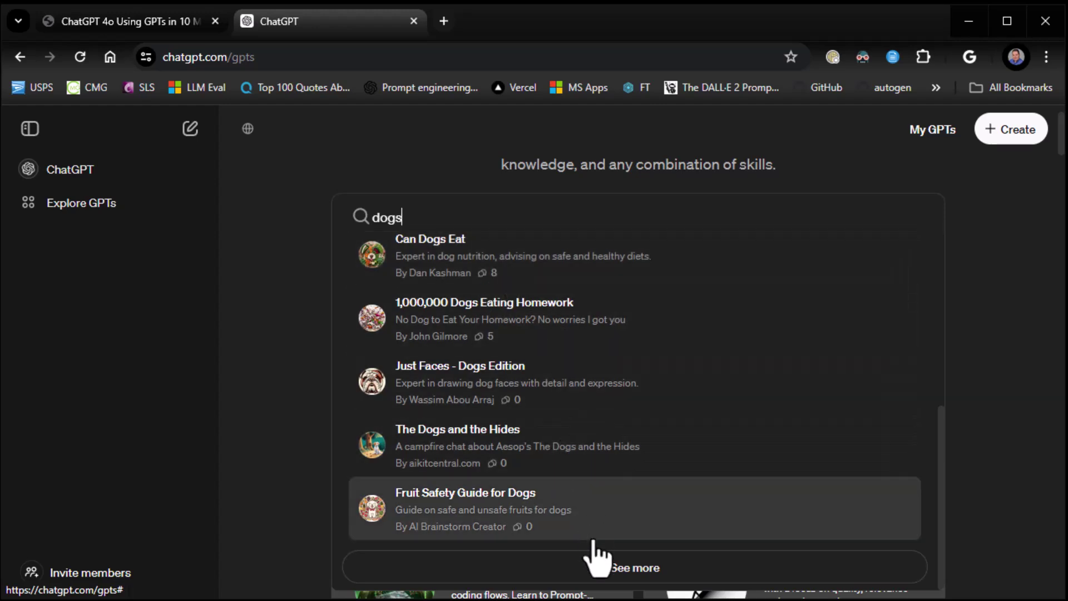
{"action": "left_click", "coordinate": [665, 568]}
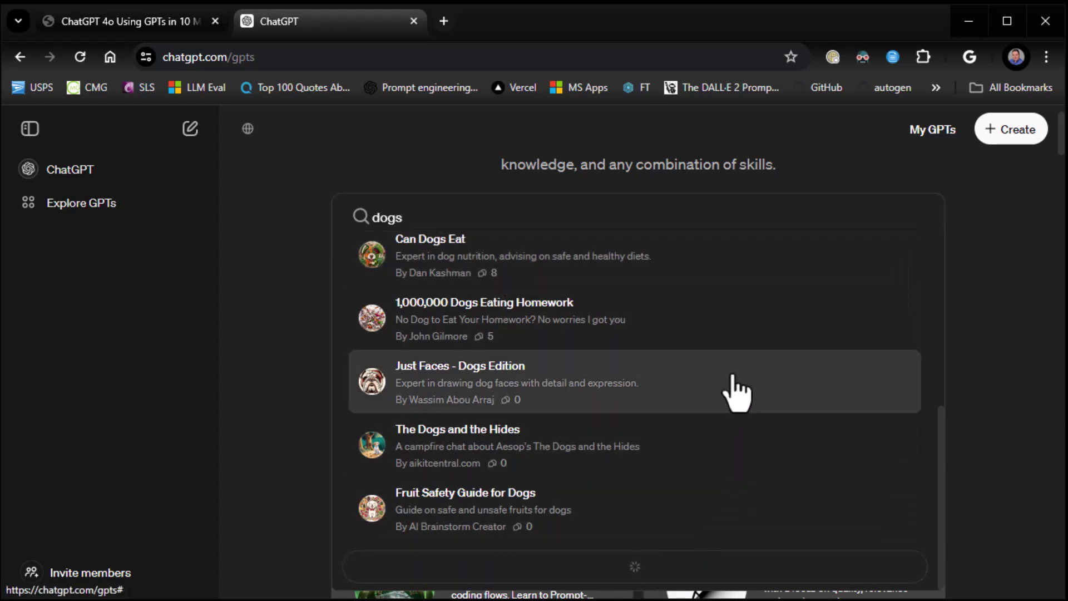
{"action": "scroll", "coordinate": [737, 392], "scroll_direction": "down", "scroll_amount": 8}
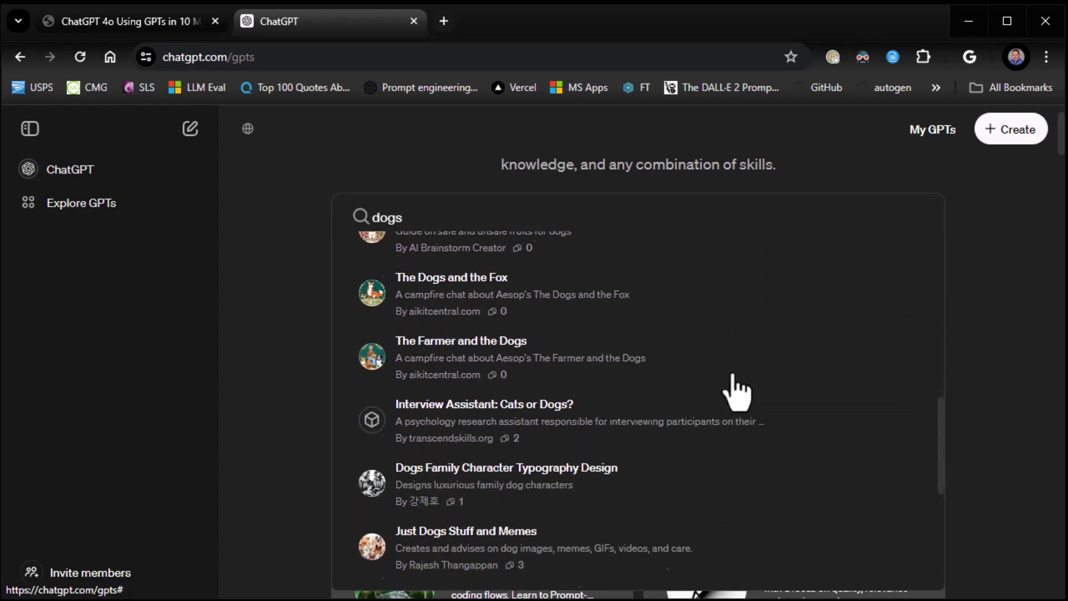
{"action": "scroll", "coordinate": [737, 392], "scroll_direction": "down", "scroll_amount": 4}
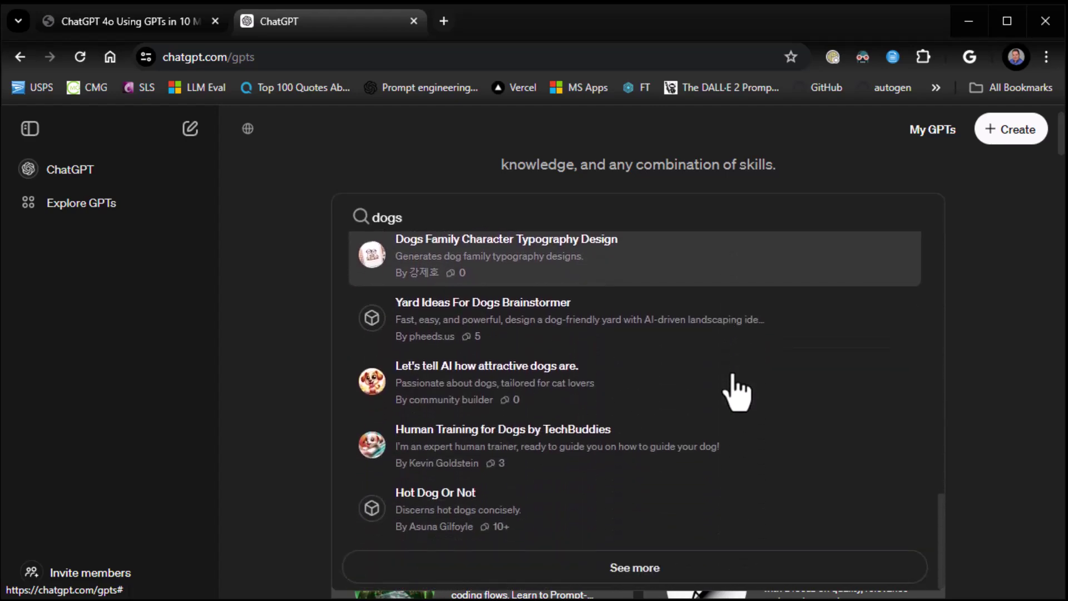
{"action": "scroll", "coordinate": [680, 469], "scroll_direction": "up", "scroll_amount": 12}
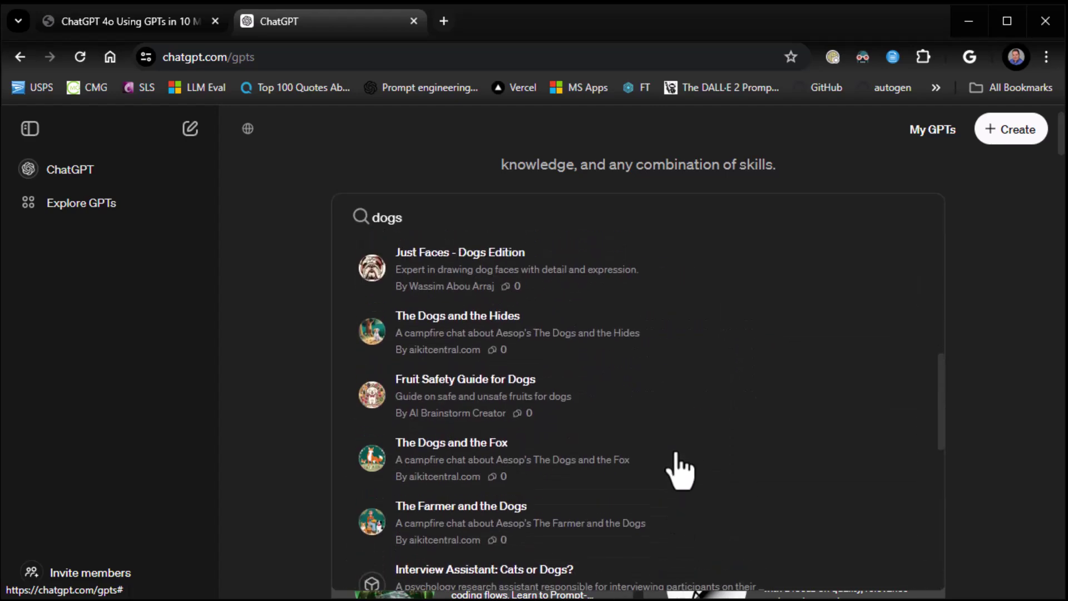
{"action": "left_click", "coordinate": [473, 217]}
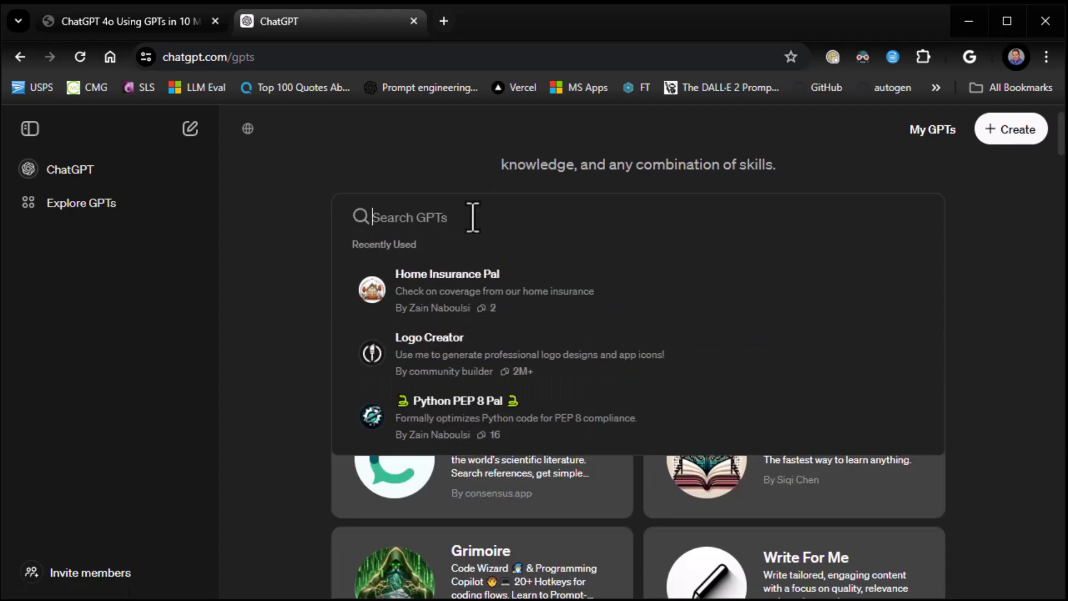
Step: Search the GPT store for 'cooking', listing Cooking & Recipes, Cooking Pro and Recipe Generator
{"action": "type", "text": "cooking"}
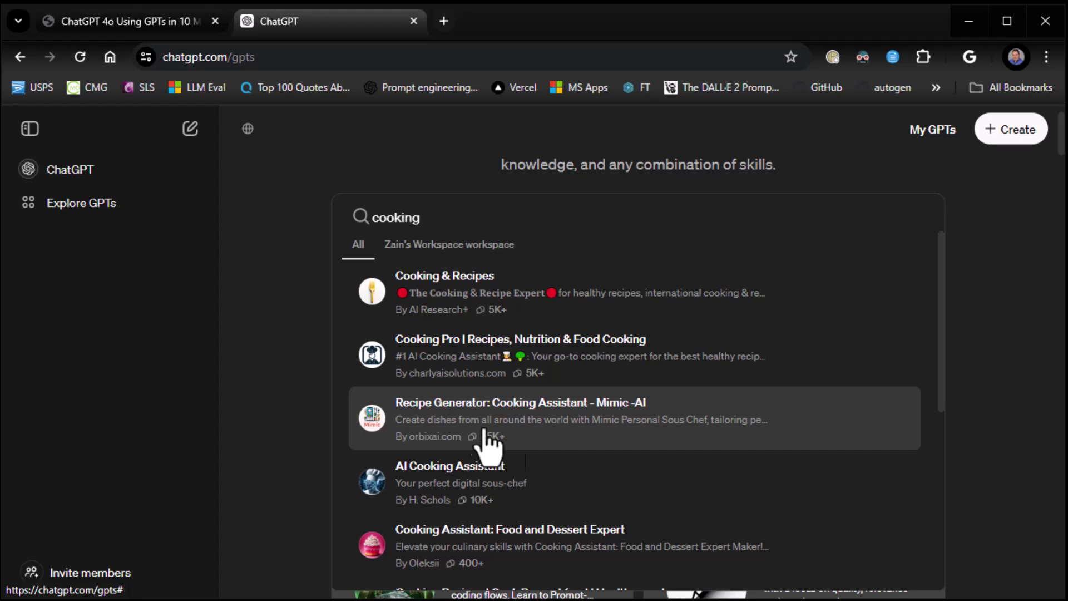
Step: Open the Recipe Generator: Cooking Assistant - Mimic -AI details and start a chat with it
{"action": "left_click", "coordinate": [460, 428]}
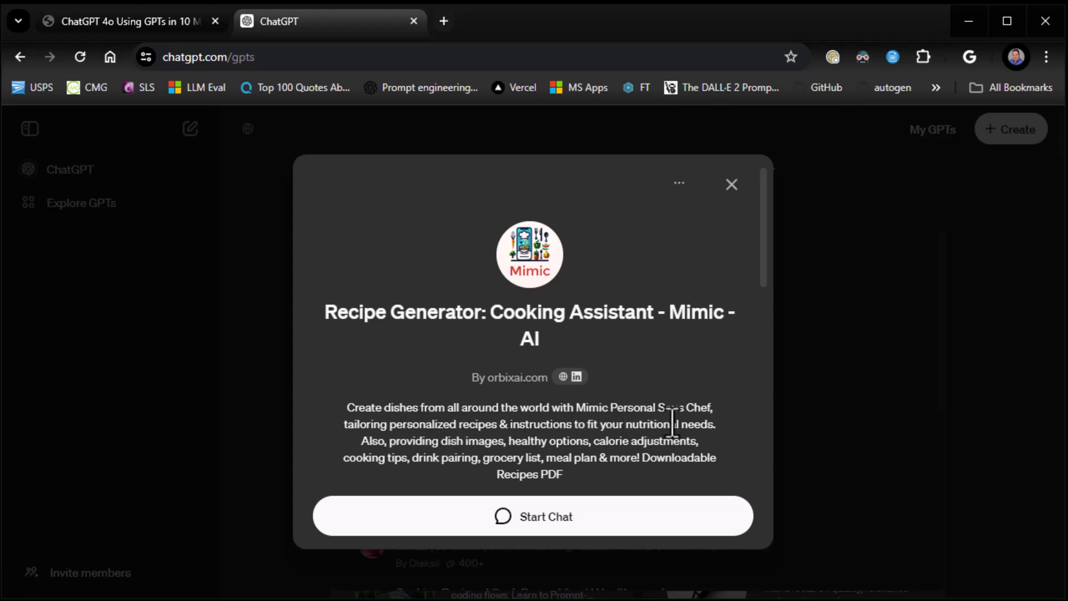
{"action": "left_click", "coordinate": [533, 526]}
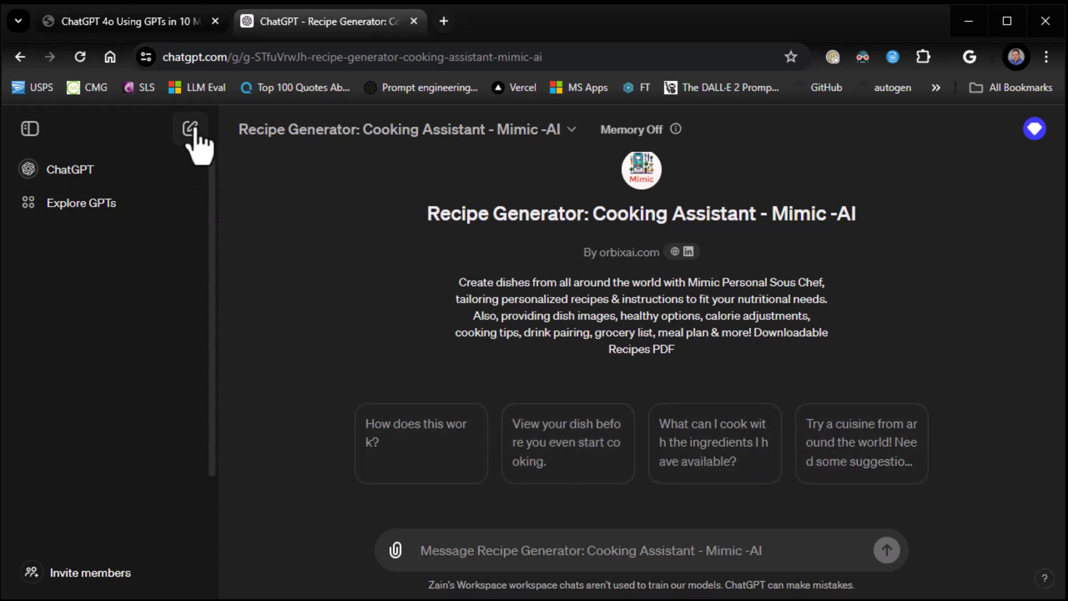
{"action": "left_click", "coordinate": [29, 130]}
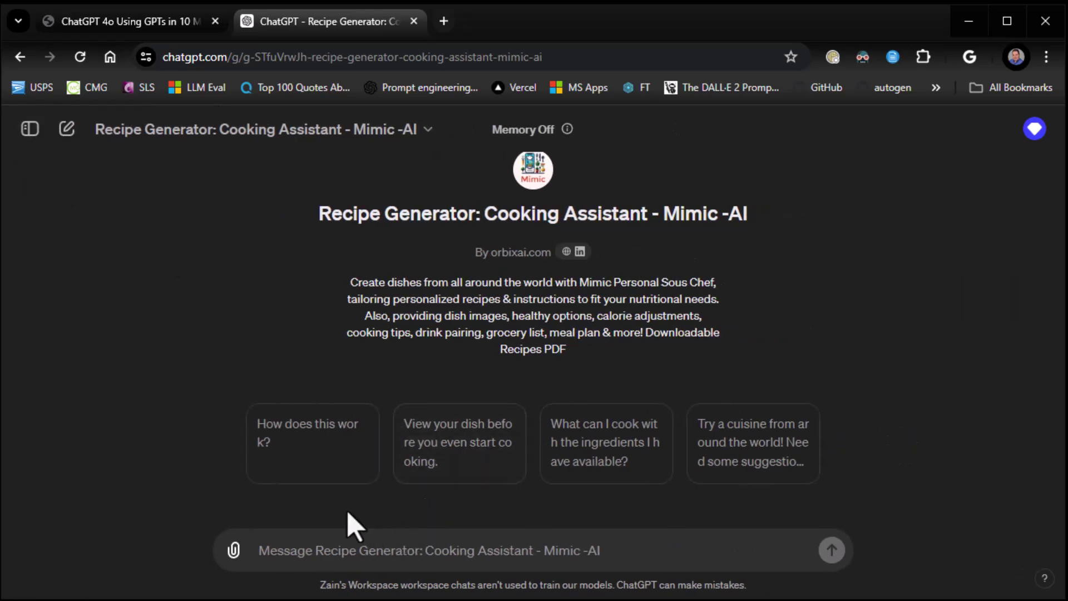
{"action": "left_click", "coordinate": [30, 129]}
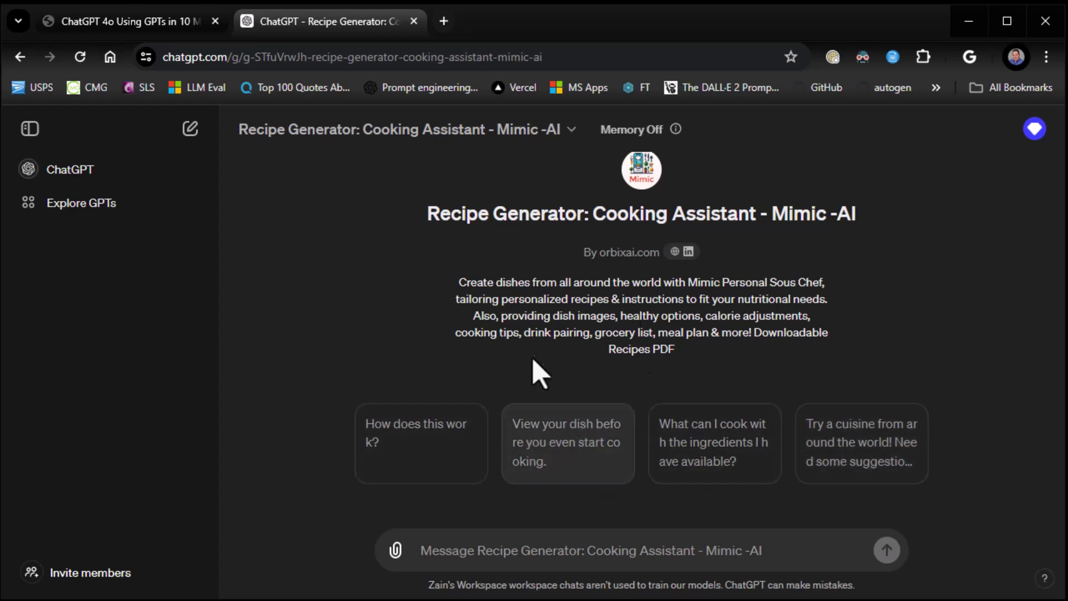
Step: Ask the Recipe Generator 'How does this work?' and read its feature overview
{"action": "left_click", "coordinate": [453, 457]}
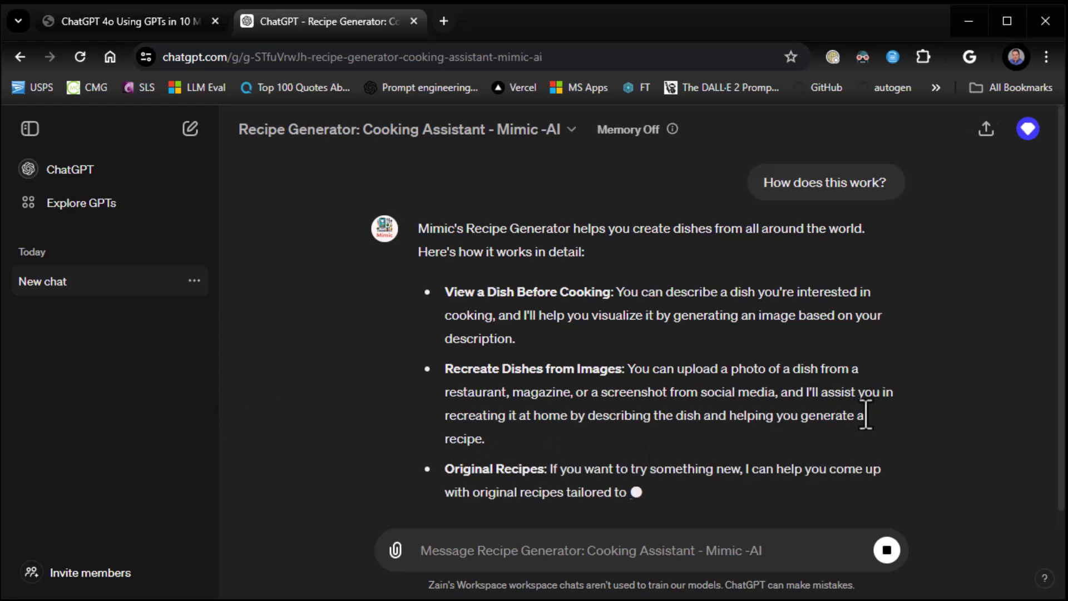
{"action": "scroll", "coordinate": [690, 321], "scroll_direction": "up", "scroll_amount": 2}
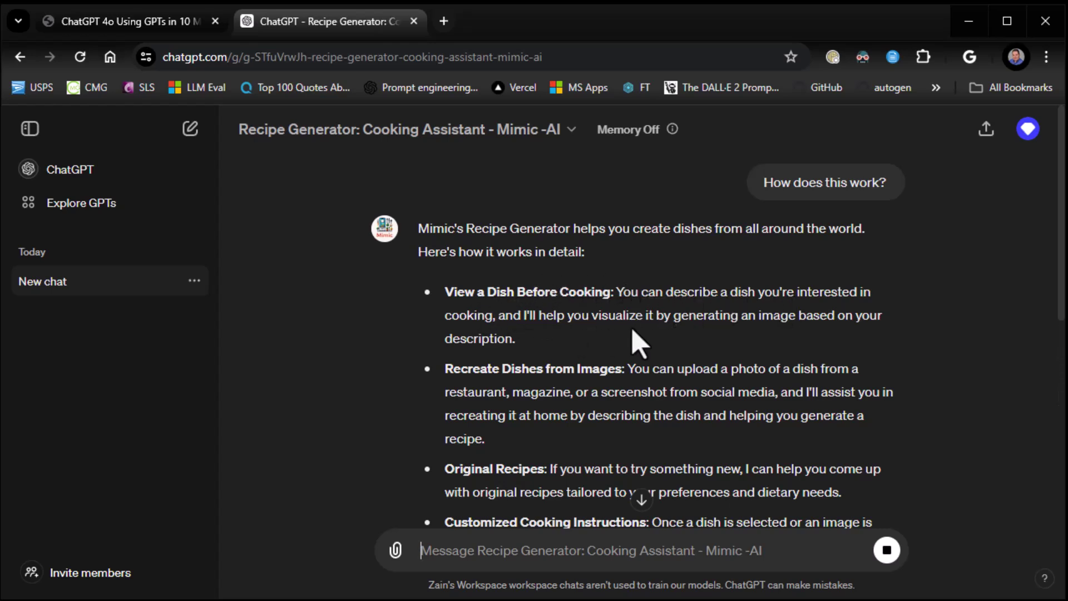
{"action": "scroll", "coordinate": [638, 342], "scroll_direction": "down", "scroll_amount": 2}
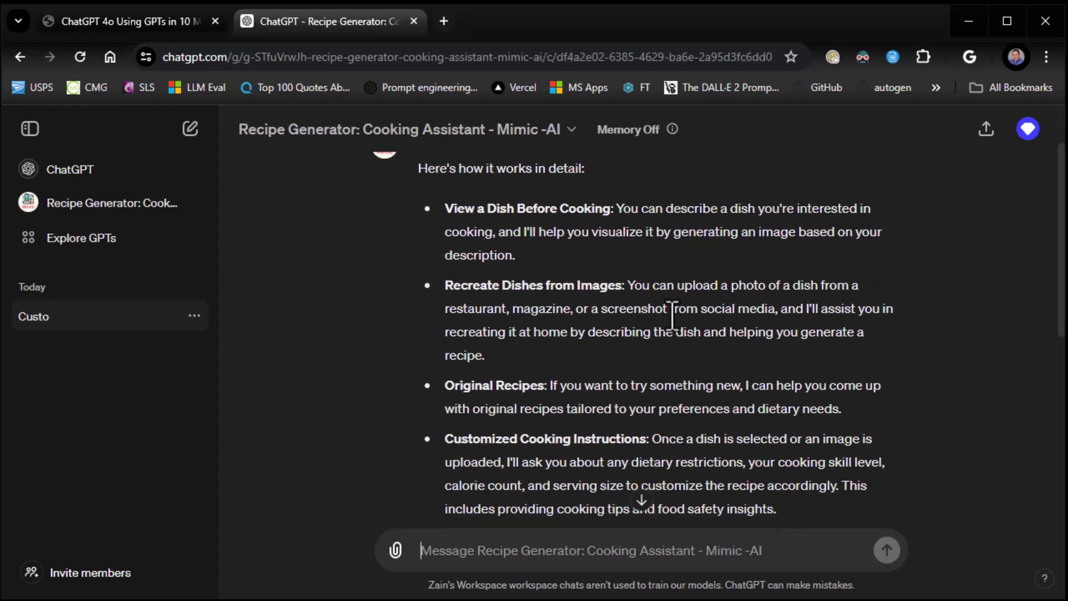
{"action": "scroll", "coordinate": [758, 314], "scroll_direction": "down", "scroll_amount": 3}
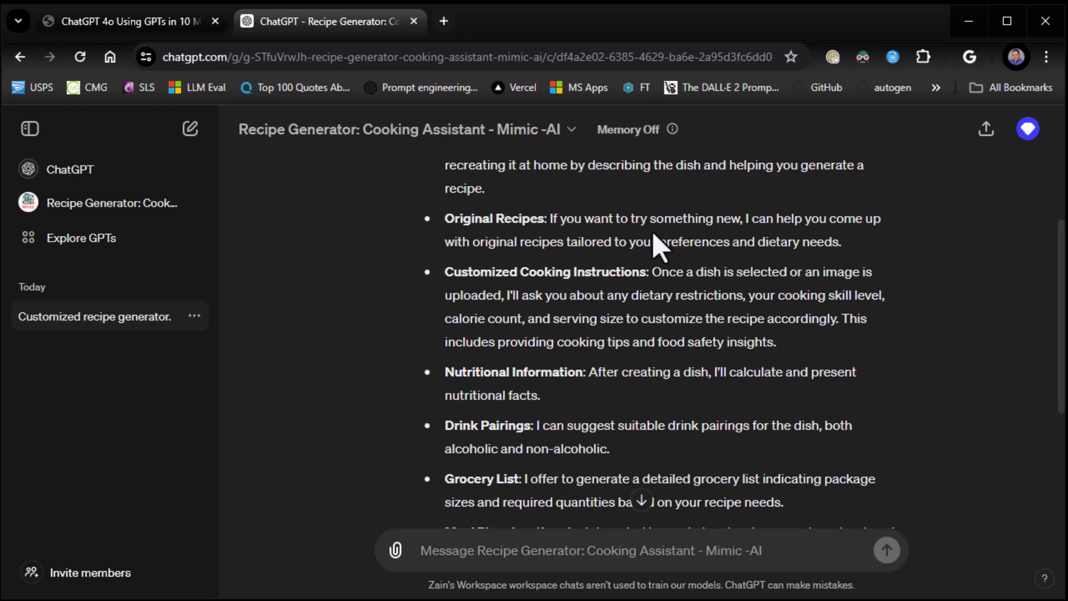
{"action": "scroll", "coordinate": [657, 239], "scroll_direction": "down", "scroll_amount": 2}
{"action": "scroll", "coordinate": [690, 292], "scroll_direction": "down", "scroll_amount": 2}
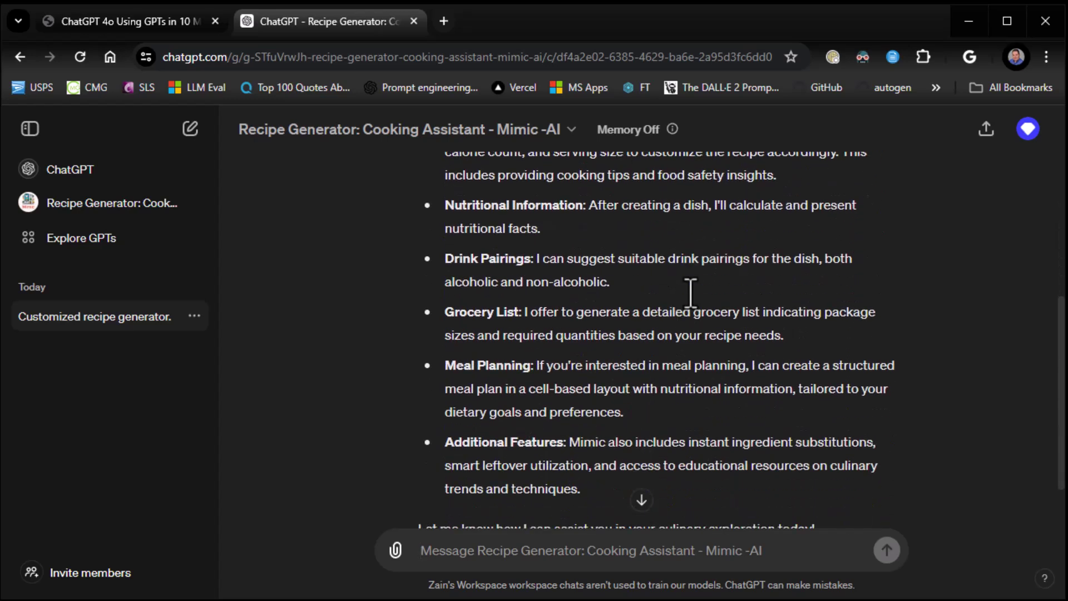
{"action": "scroll", "coordinate": [691, 292], "scroll_direction": "up", "scroll_amount": 1}
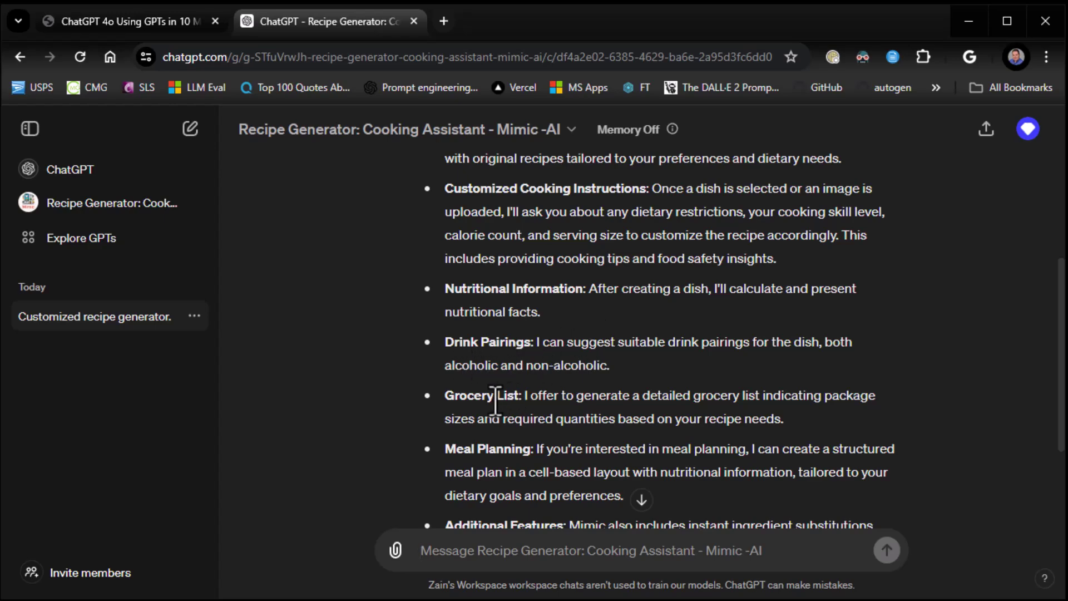
{"action": "scroll", "coordinate": [534, 392], "scroll_direction": "down", "scroll_amount": 2}
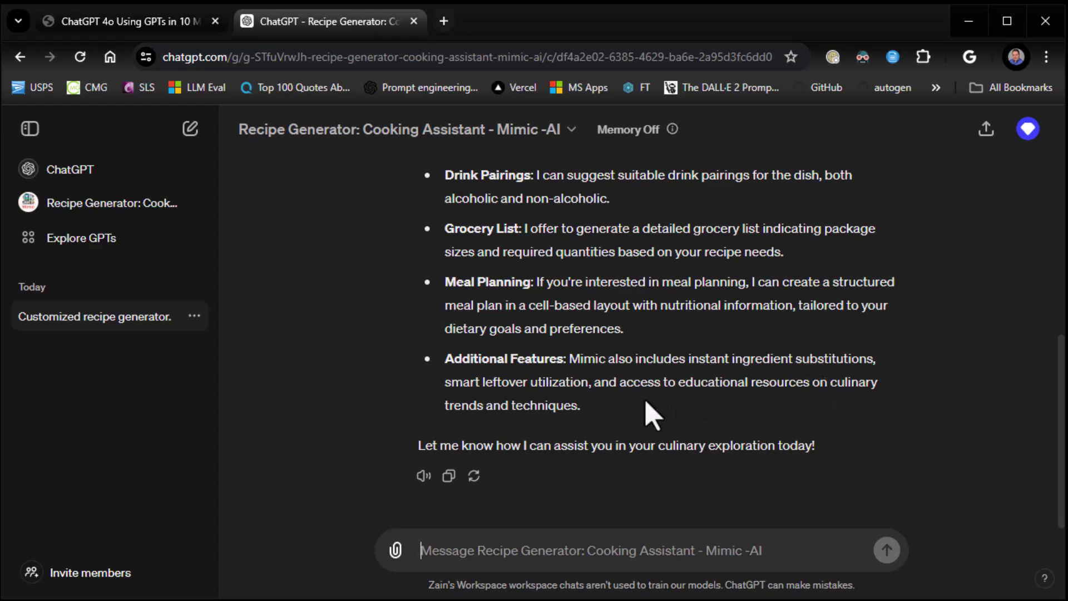
{"action": "scroll", "coordinate": [652, 414], "scroll_direction": "up", "scroll_amount": 9}
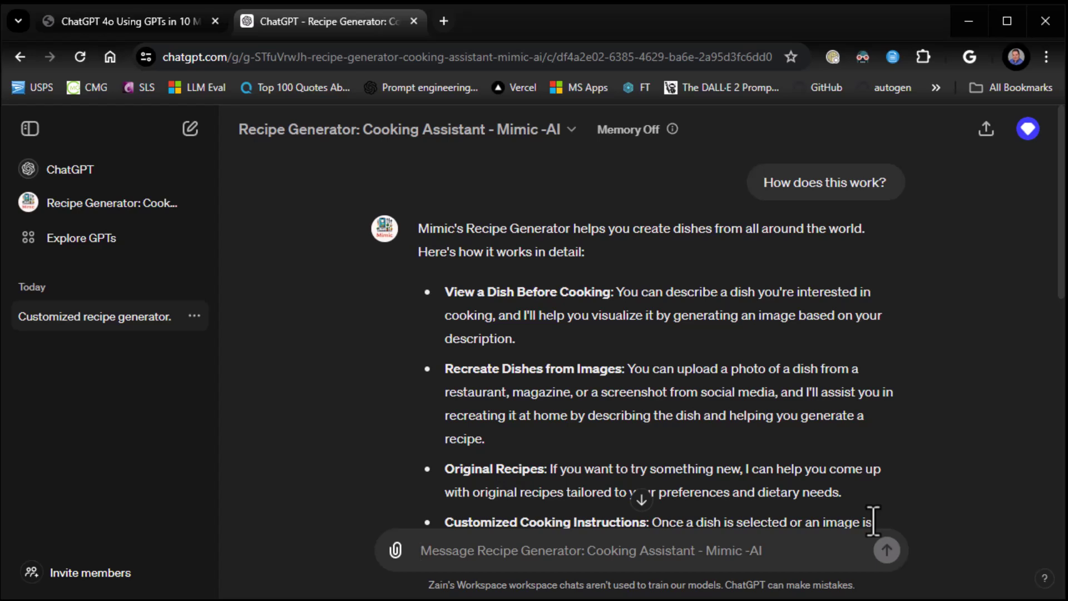
Step: Send 'how do i make spaghetti' to the Recipe Generator and stop the reply midway
{"action": "type", "text": "how do i make spaghetti"}
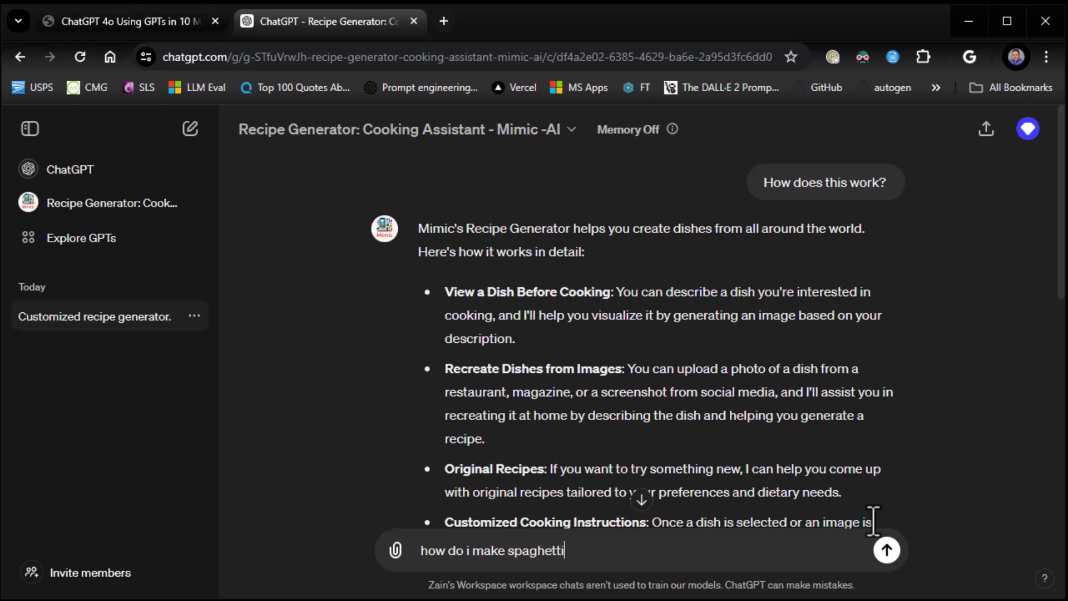
{"action": "key", "text": "Return"}
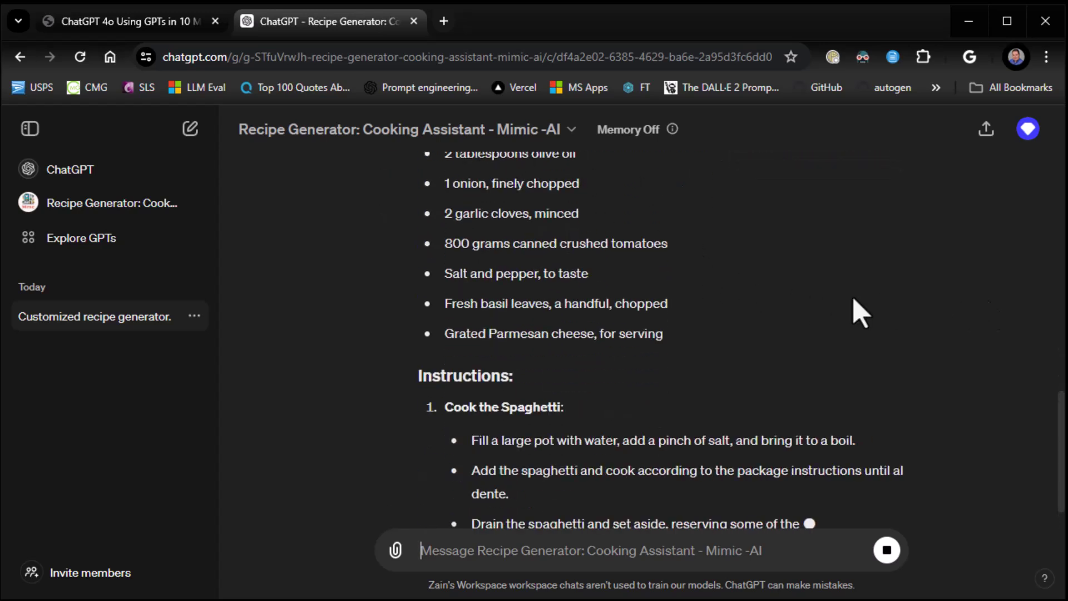
{"action": "left_click", "coordinate": [885, 551]}
{"action": "scroll", "coordinate": [645, 389], "scroll_direction": "up", "scroll_amount": 2}
{"action": "scroll", "coordinate": [646, 389], "scroll_direction": "up", "scroll_amount": 15}
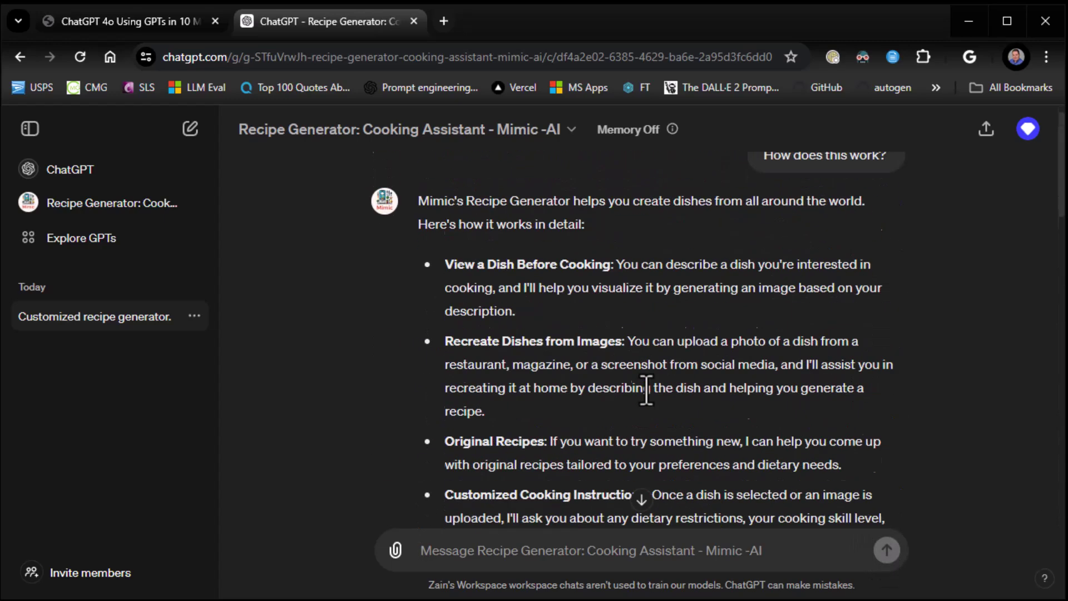
Step: Pin the Recipe Generator with Keep in sidebar and return to the GPTs explore page
{"action": "left_click", "coordinate": [111, 239]}
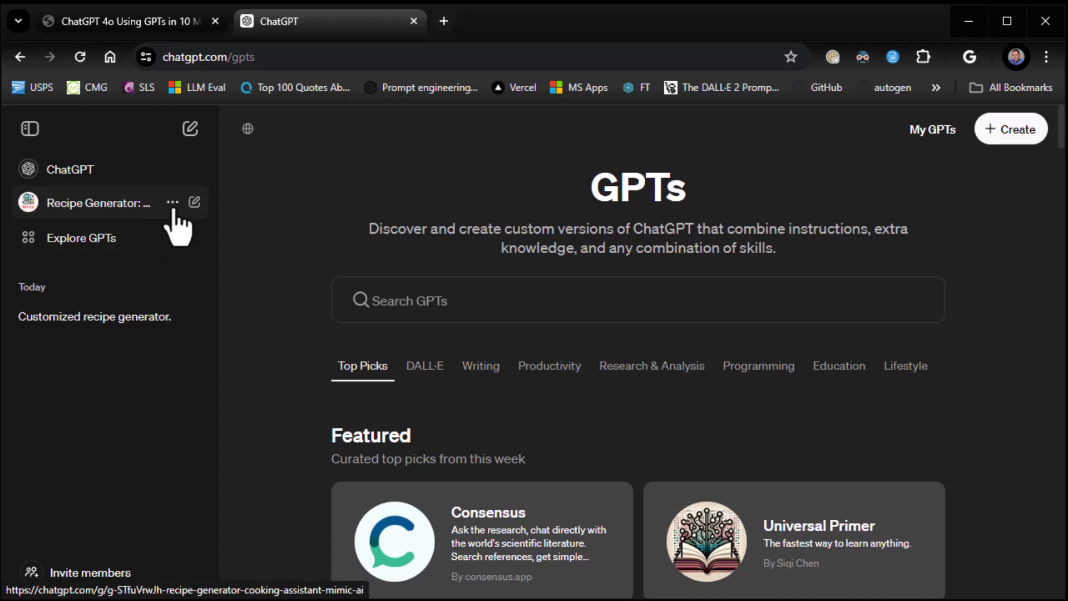
{"action": "left_click", "coordinate": [173, 204]}
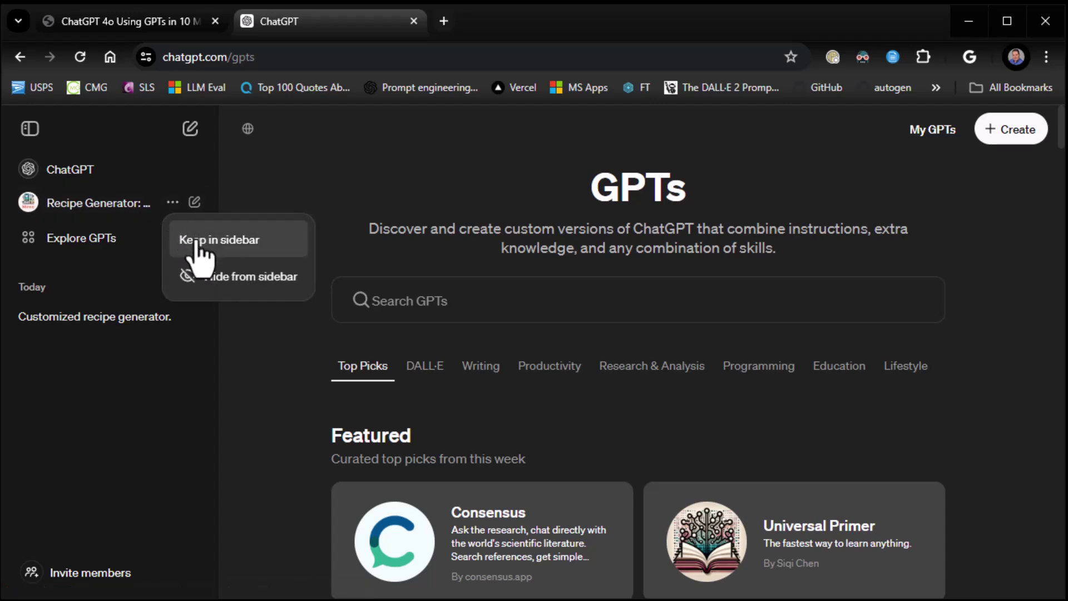
{"action": "left_click", "coordinate": [195, 241]}
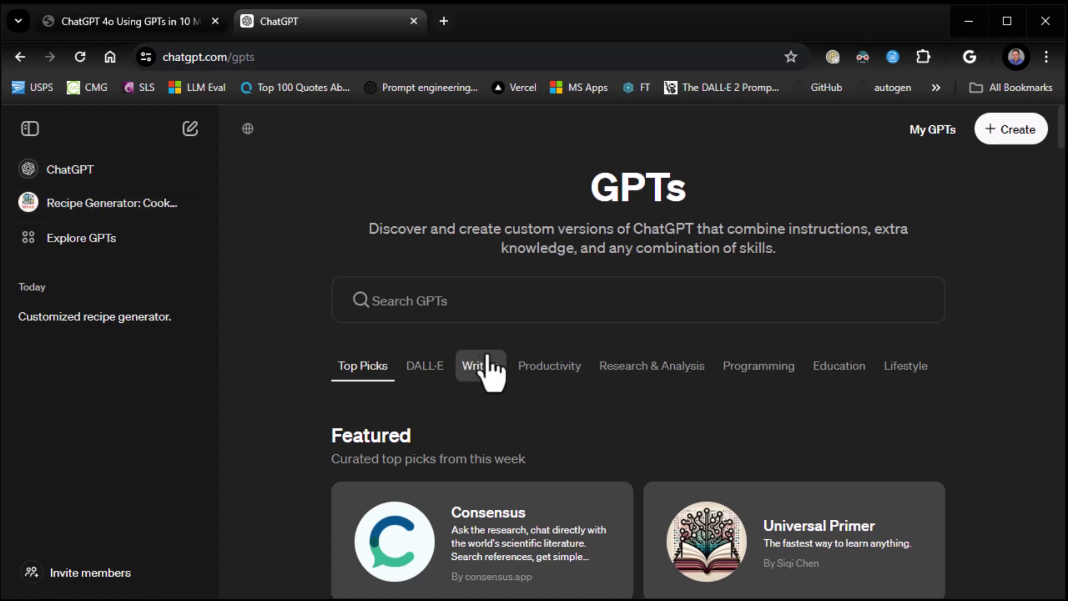
{"action": "scroll", "coordinate": [495, 368], "scroll_direction": "down", "scroll_amount": 3}
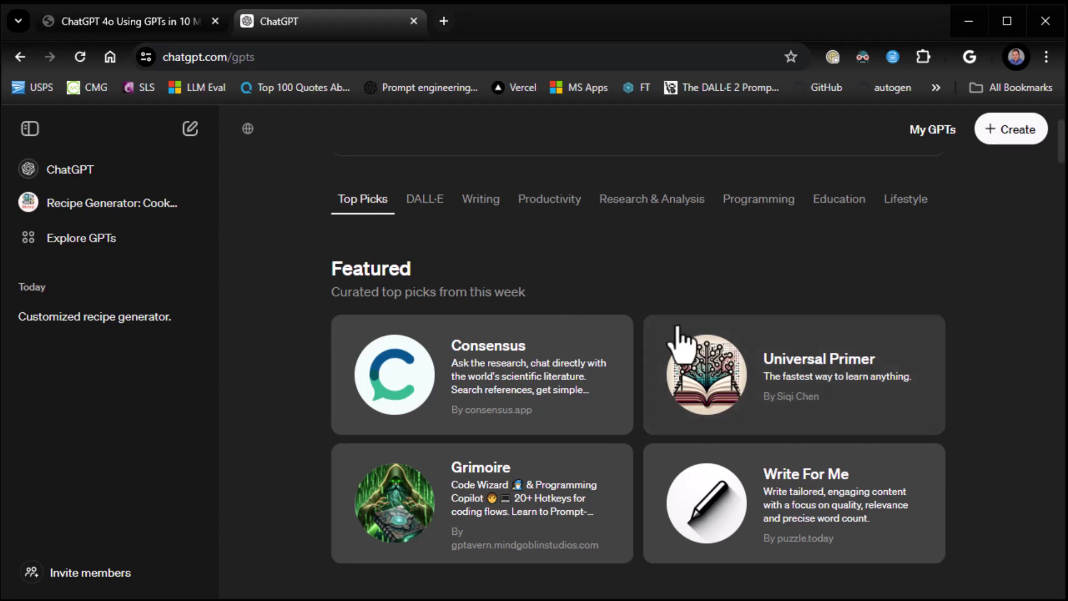
Step: Start a Universal Primer chat and ask 'how do atoms work'
{"action": "left_click", "coordinate": [734, 389]}
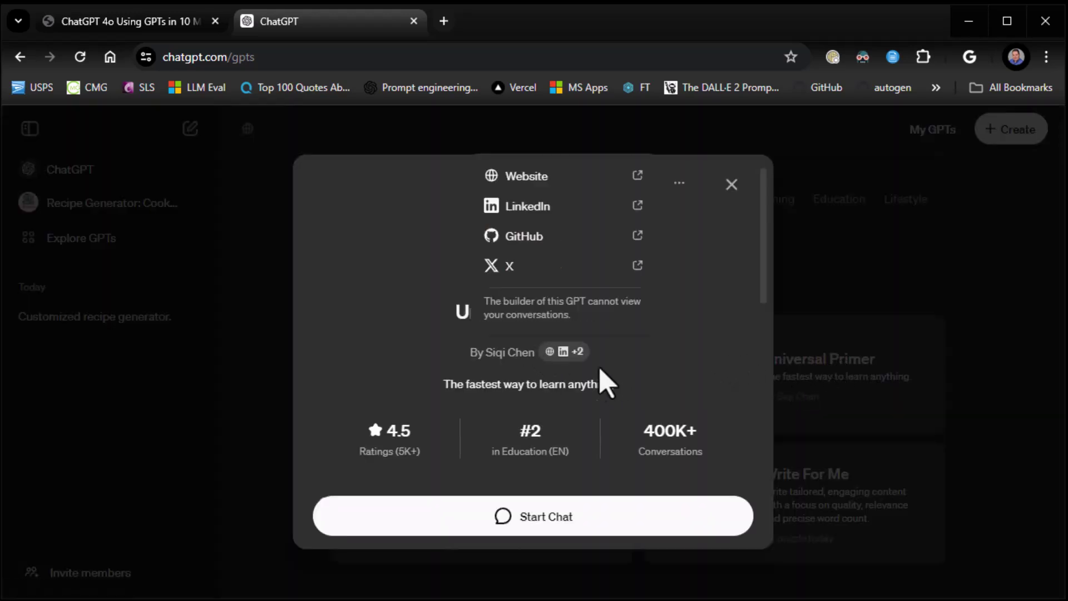
{"action": "left_click", "coordinate": [561, 517]}
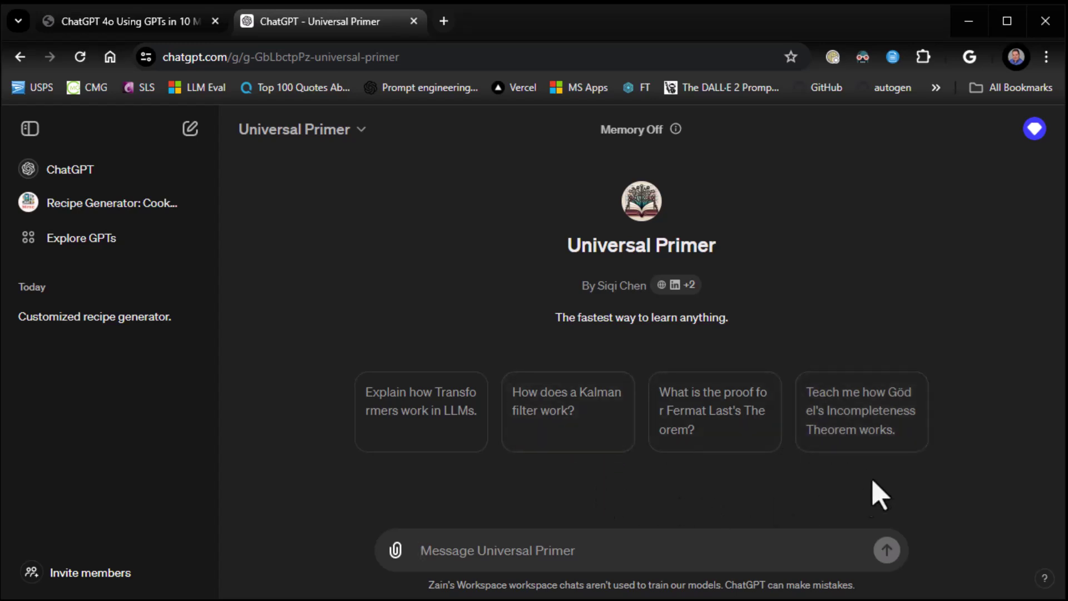
{"action": "type", "text": "how do atoms work"}
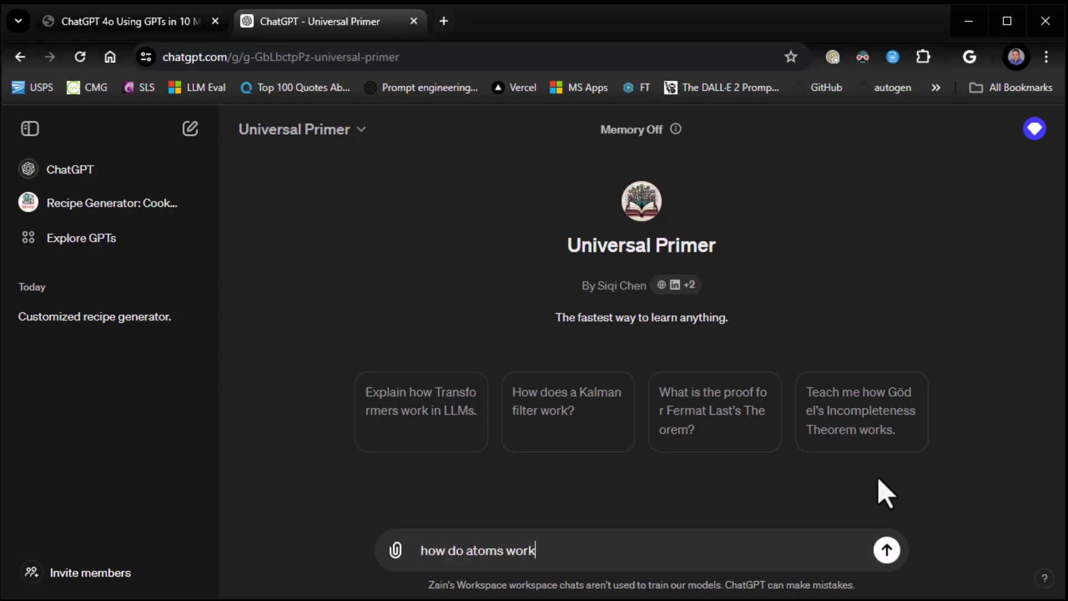
{"action": "key", "text": "Return"}
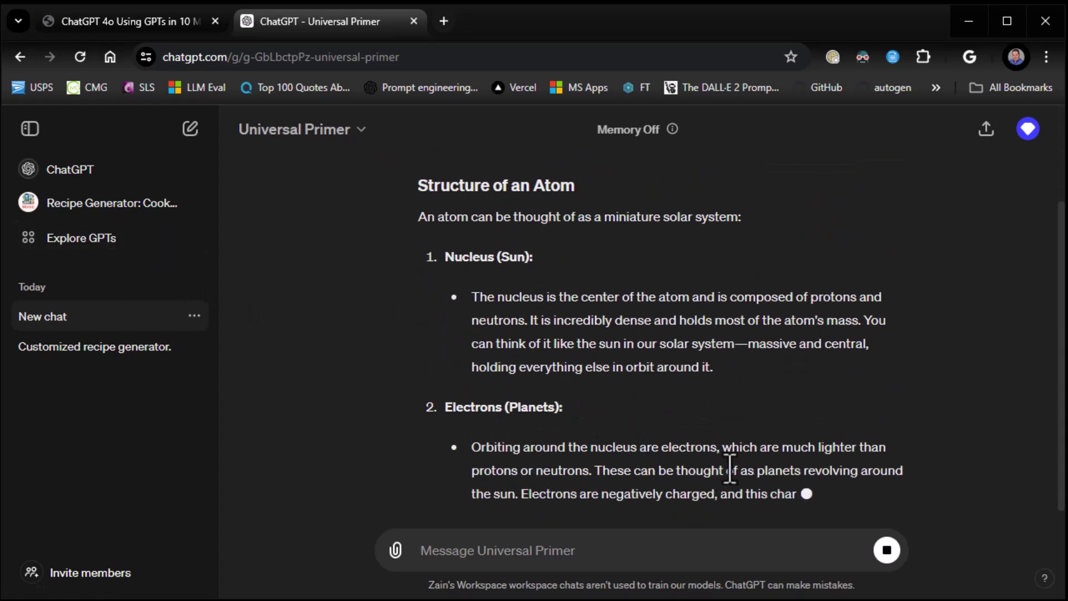
Step: Stop the Universal Primer answer at Orbital Paths and scroll back up through it
{"action": "left_click", "coordinate": [887, 550]}
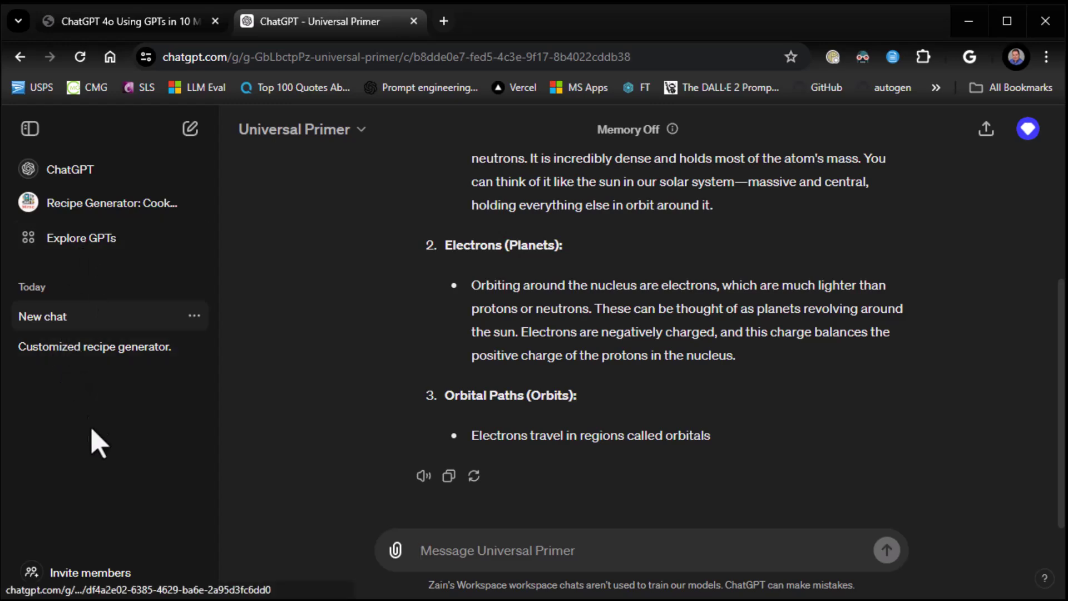
{"action": "scroll", "coordinate": [470, 327], "scroll_direction": "up", "scroll_amount": 5}
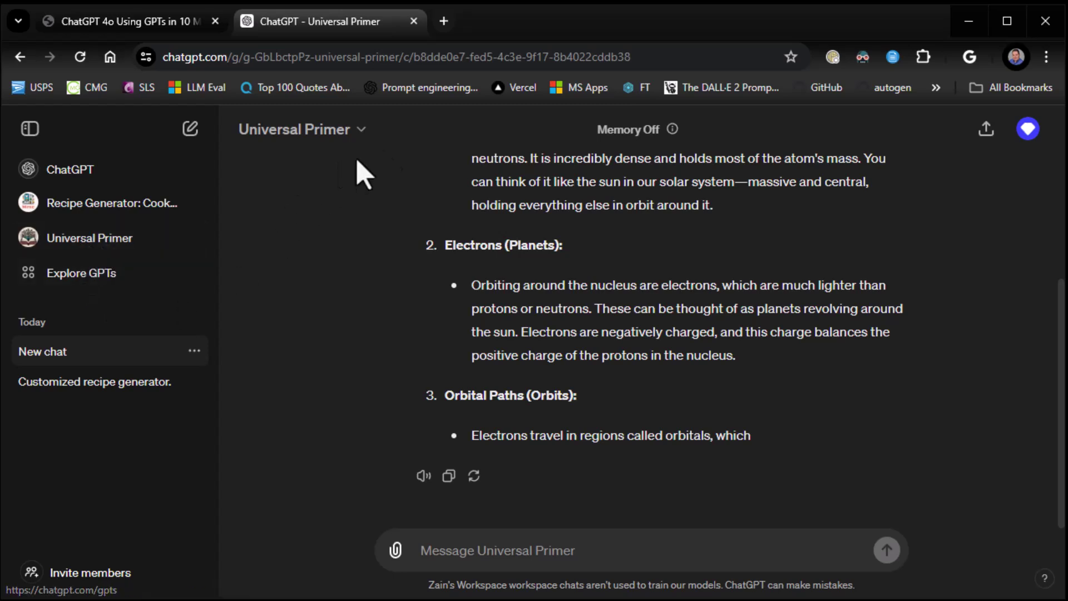
Step: Find the Consensus GPT in the GPT directory and start a chat with it
{"action": "left_click", "coordinate": [75, 169]}
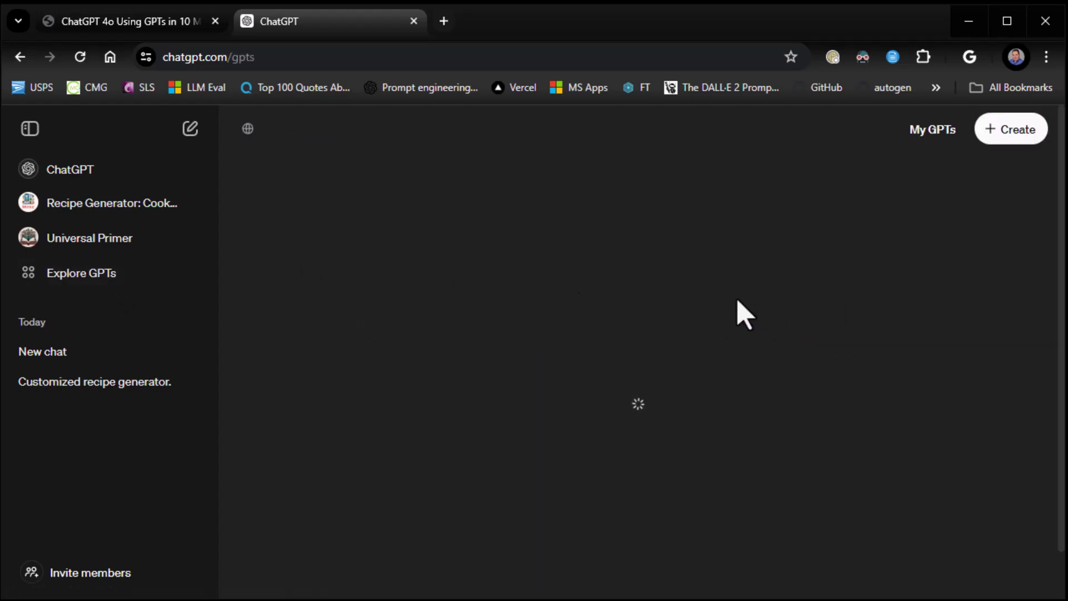
{"action": "scroll", "coordinate": [743, 317], "scroll_direction": "down", "scroll_amount": 5}
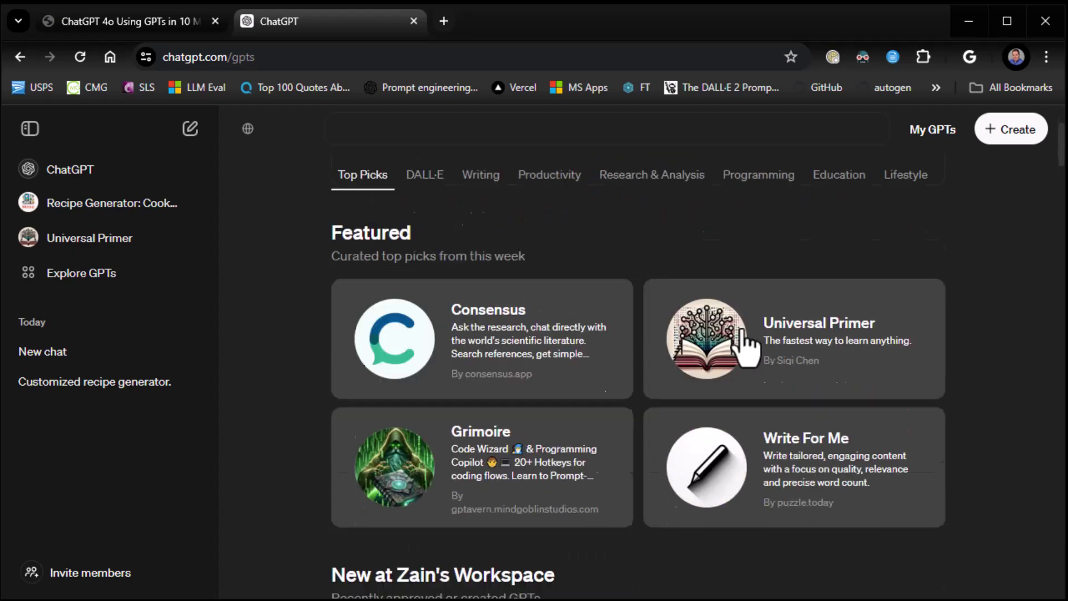
{"action": "left_click", "coordinate": [508, 327]}
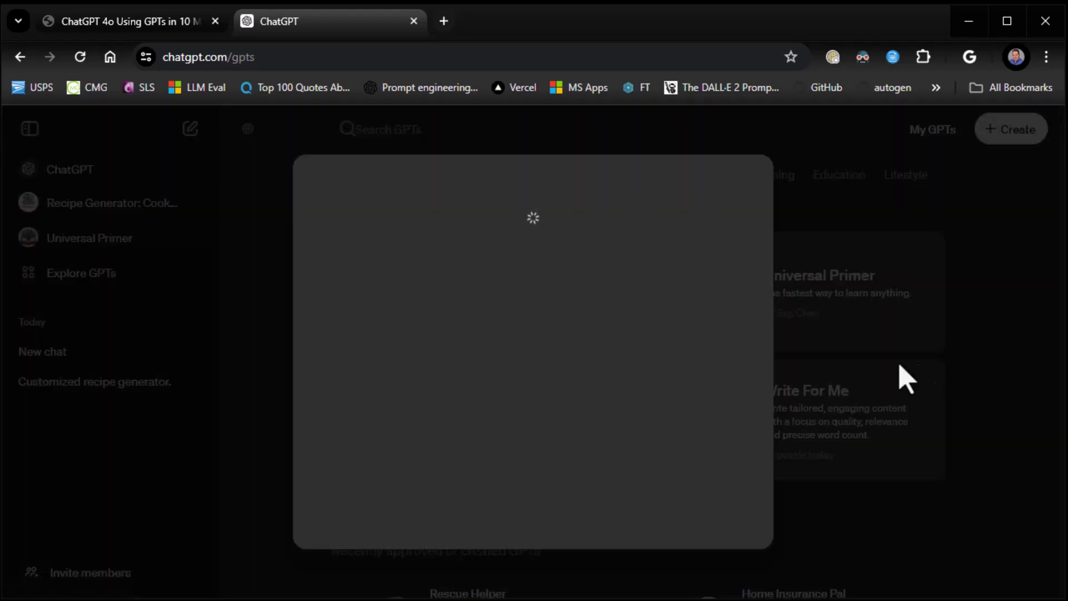
{"action": "left_click", "coordinate": [729, 506]}
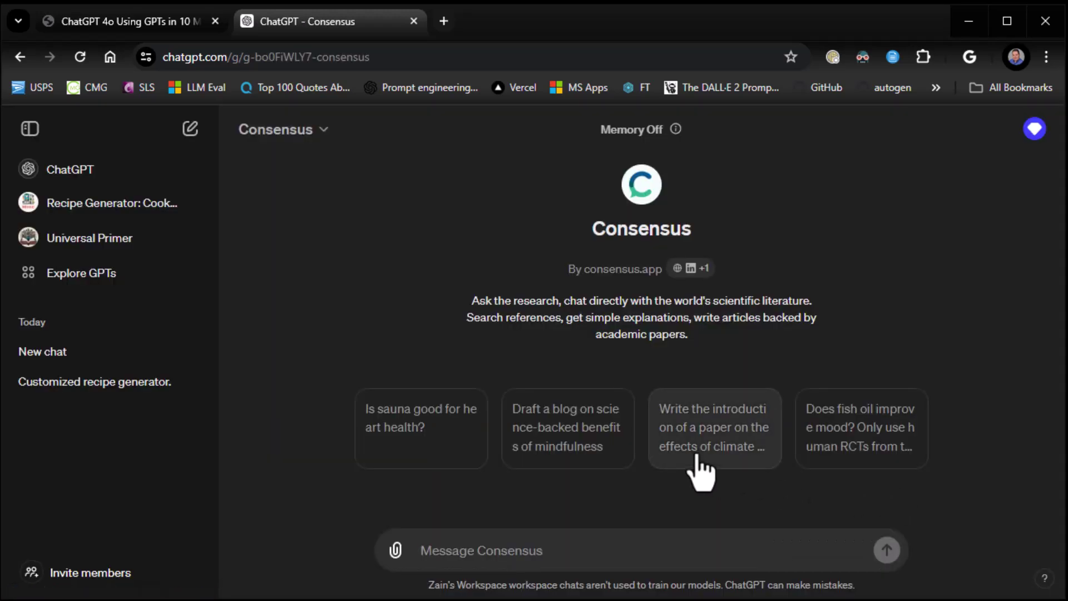
Step: Ask Consensus 'Is sauna good for heart health?', allow its research lookup, then go back to Explore GPTs
{"action": "left_click", "coordinate": [442, 433]}
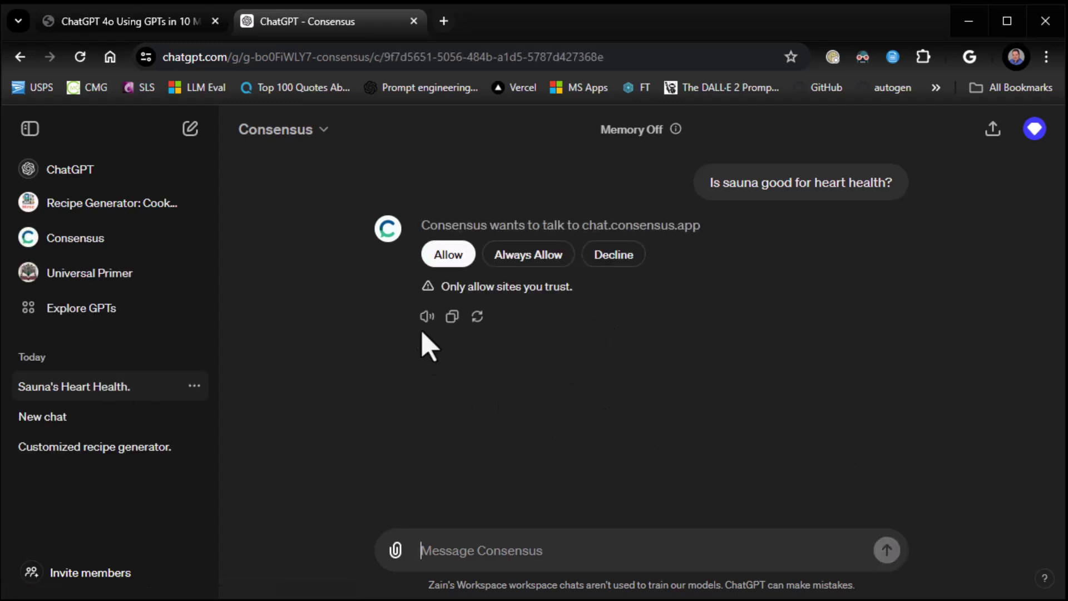
{"action": "left_click", "coordinate": [450, 256]}
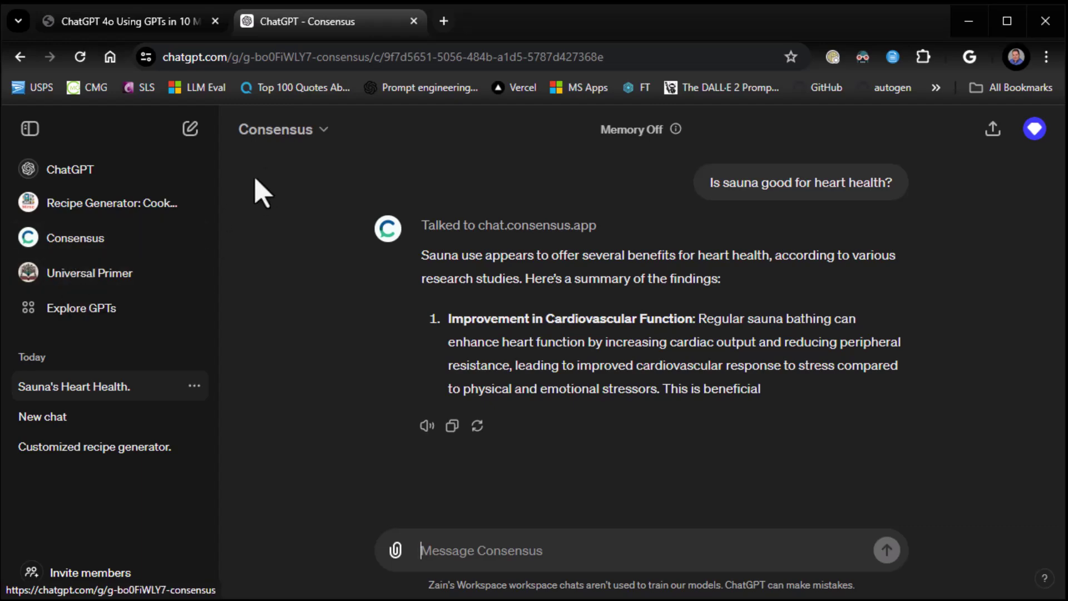
{"action": "left_click", "coordinate": [111, 309]}
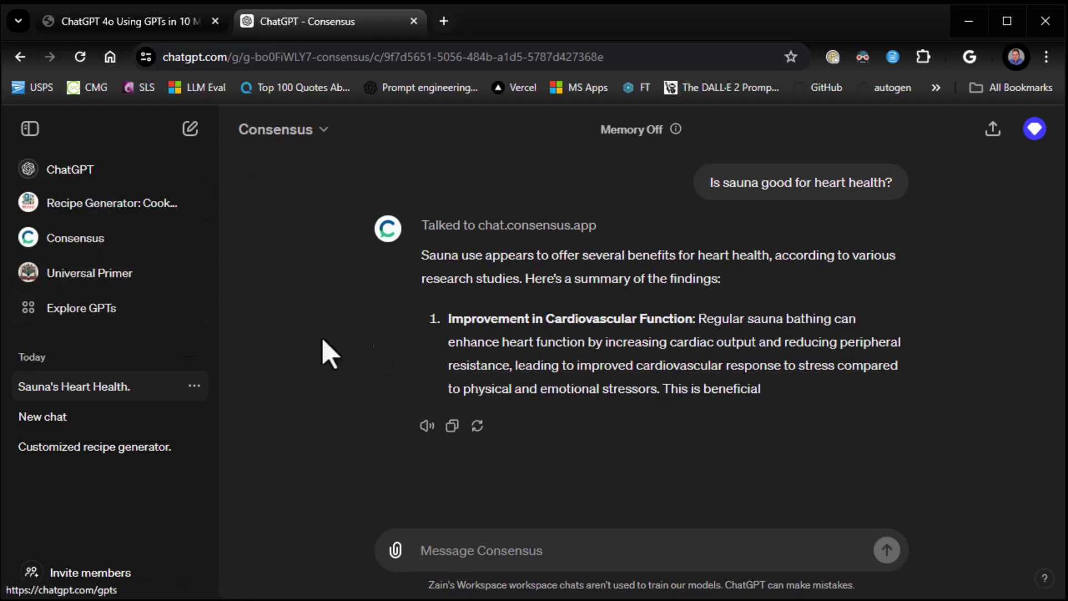
Step: Start a Grimoire chat with the rain animation website starter and stop the reply after its plan
{"action": "scroll", "coordinate": [603, 381], "scroll_direction": "down", "scroll_amount": 5}
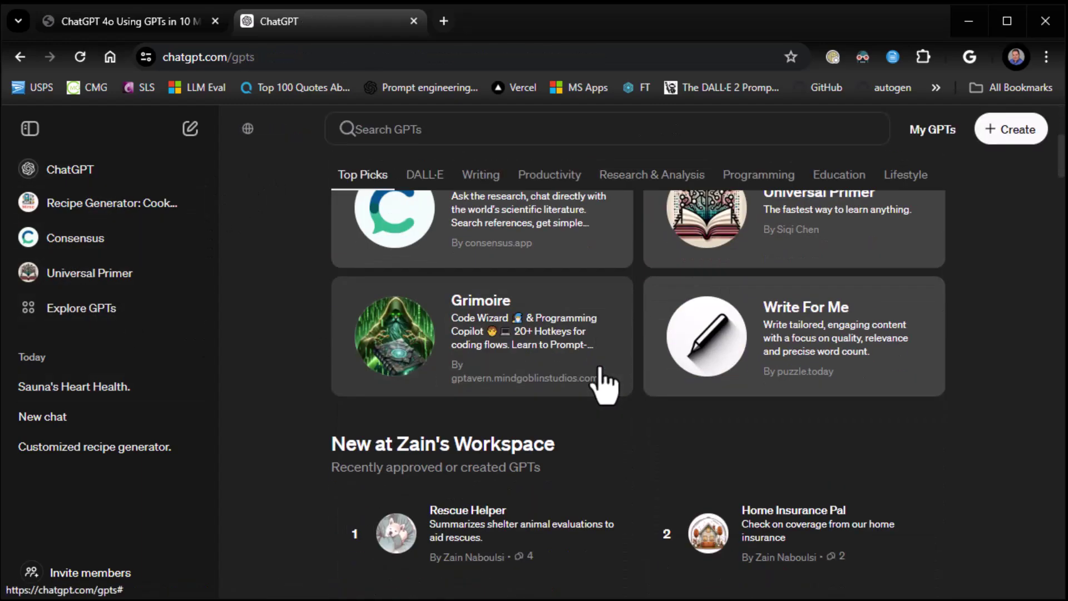
{"action": "left_click", "coordinate": [535, 351]}
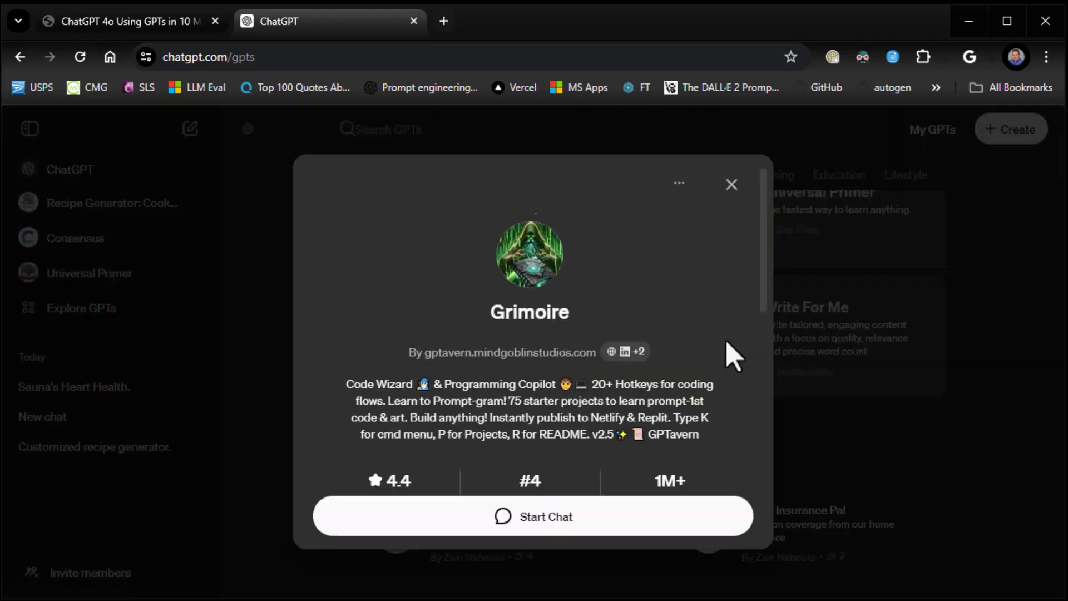
{"action": "left_click", "coordinate": [590, 520]}
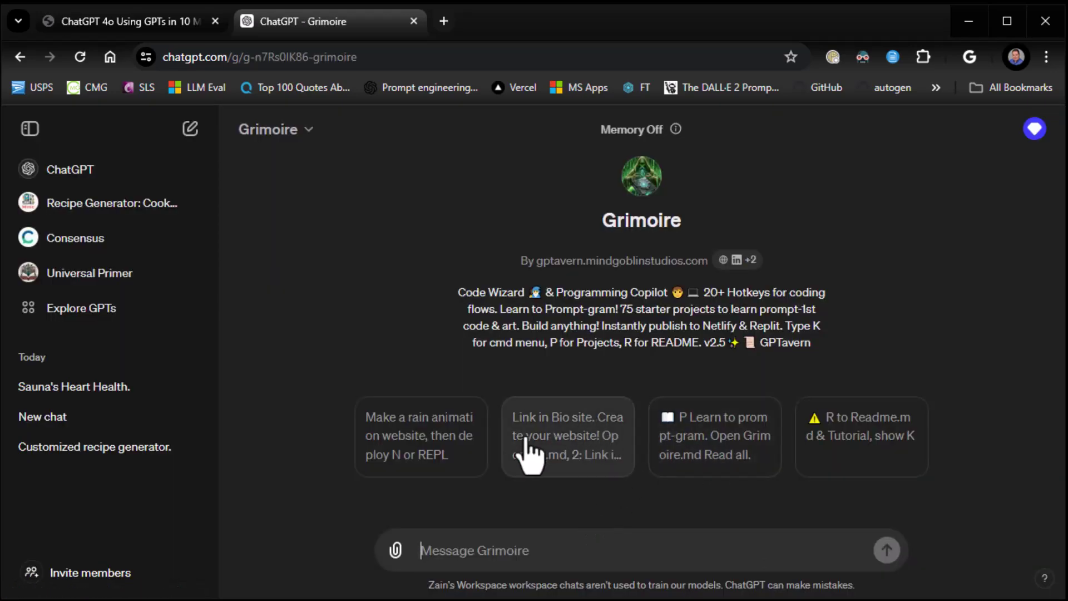
{"action": "left_click", "coordinate": [424, 439]}
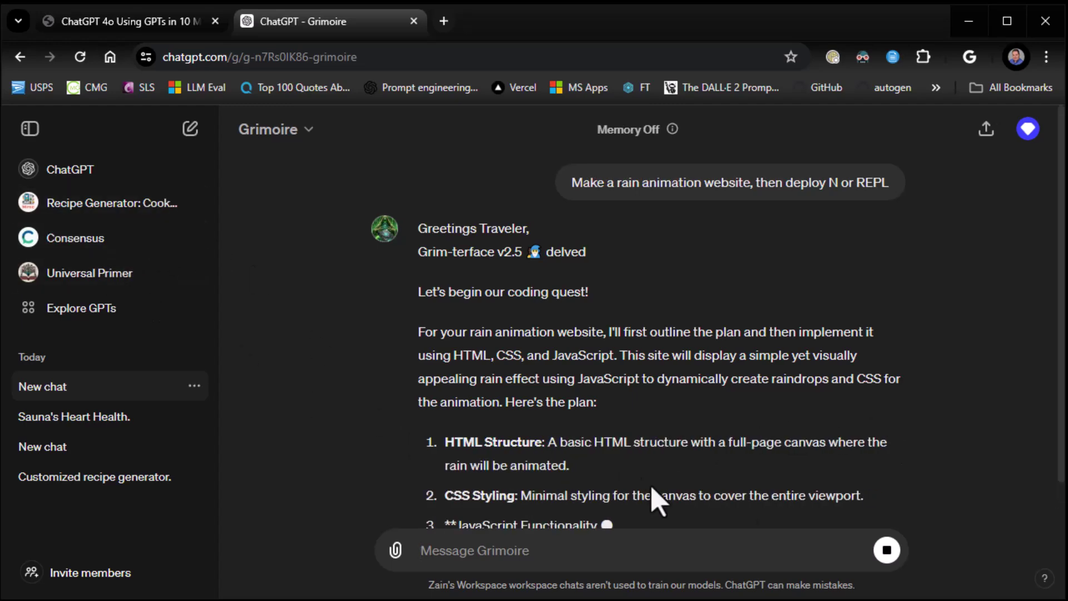
{"action": "left_click", "coordinate": [887, 550]}
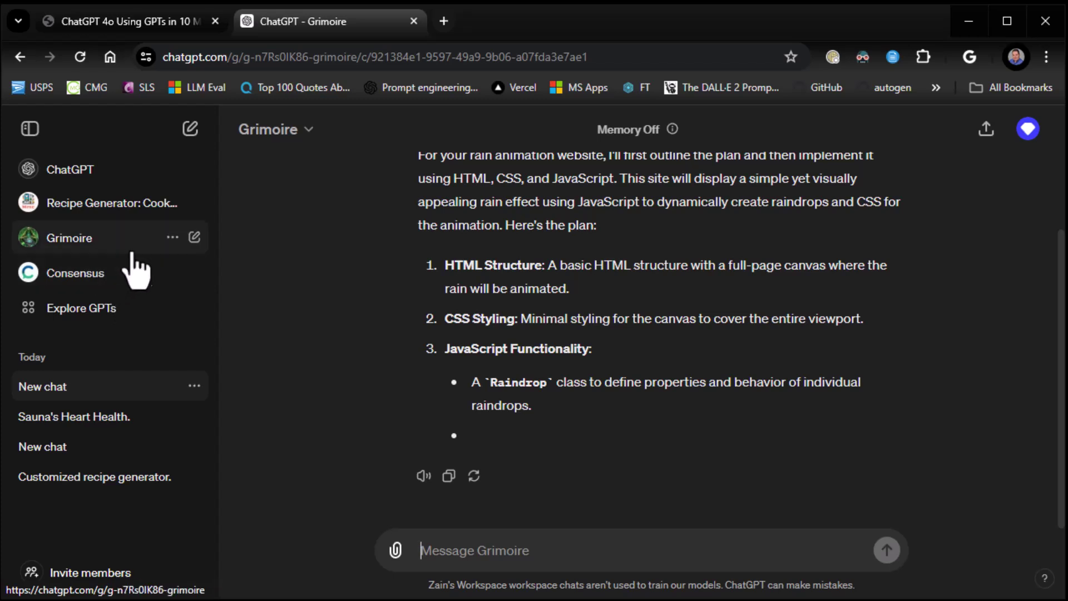
Step: Choose Keep in sidebar from Grimoire's sidebar options menu
{"action": "left_click", "coordinate": [172, 237]}
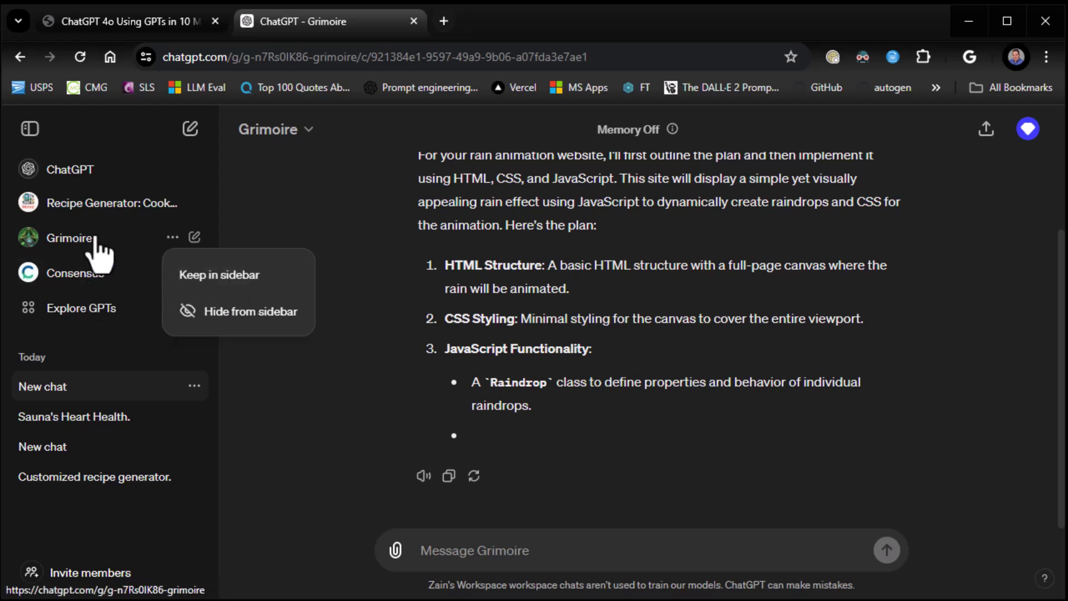
{"action": "left_click", "coordinate": [295, 209]}
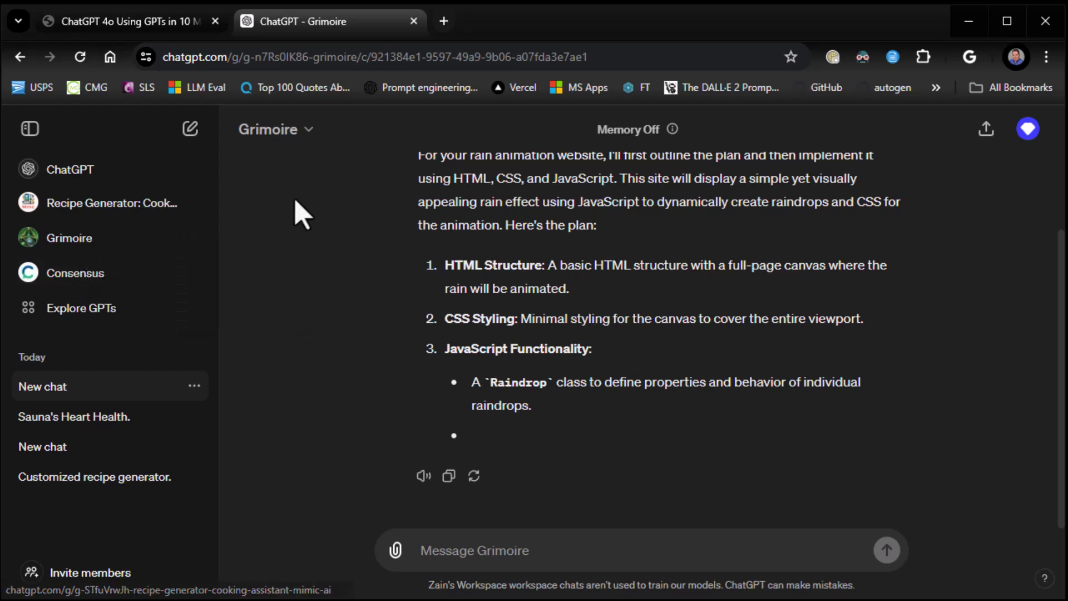
{"action": "left_click", "coordinate": [173, 237]}
{"action": "left_click", "coordinate": [195, 276]}
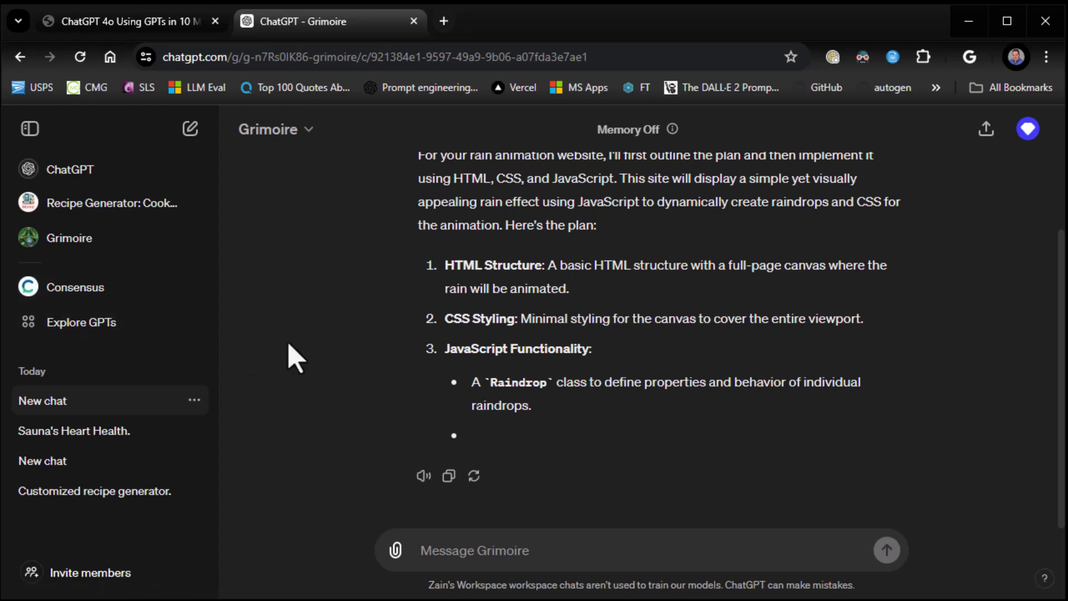
Step: Go back to the slide deck PDF and advance to the final slide, page 7 of 7
{"action": "left_click", "coordinate": [128, 21]}
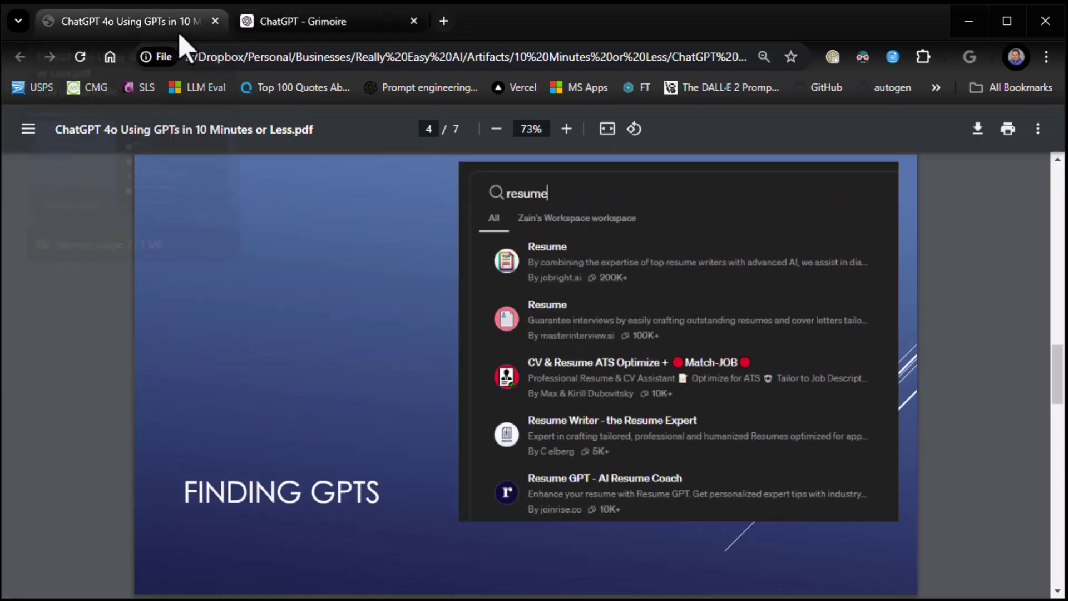
{"action": "key", "text": "Right"}
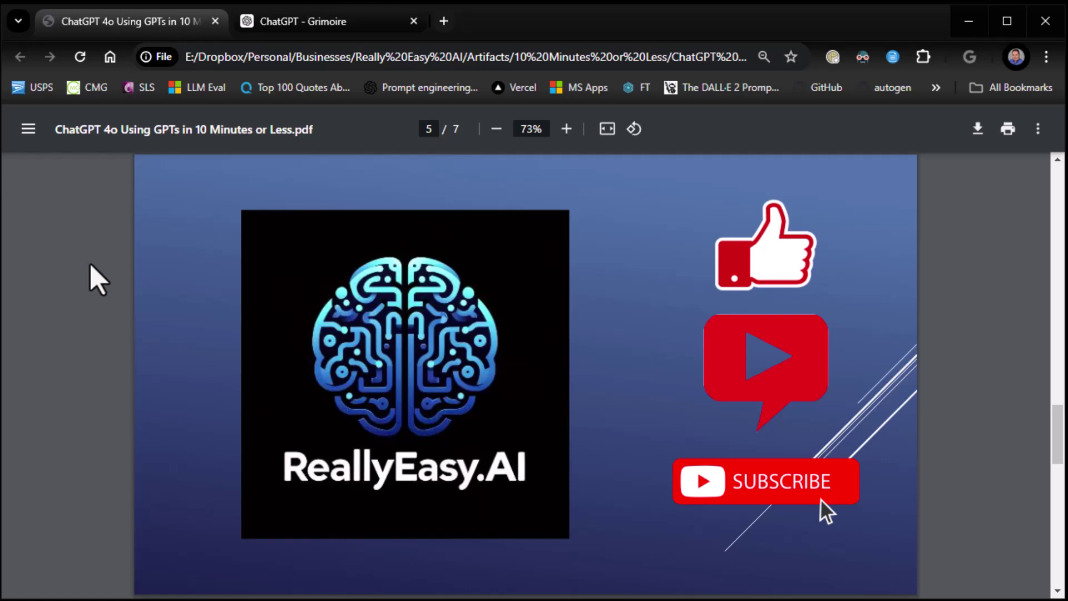
{"action": "key", "text": "Right"}
{"action": "key", "text": "Right"}
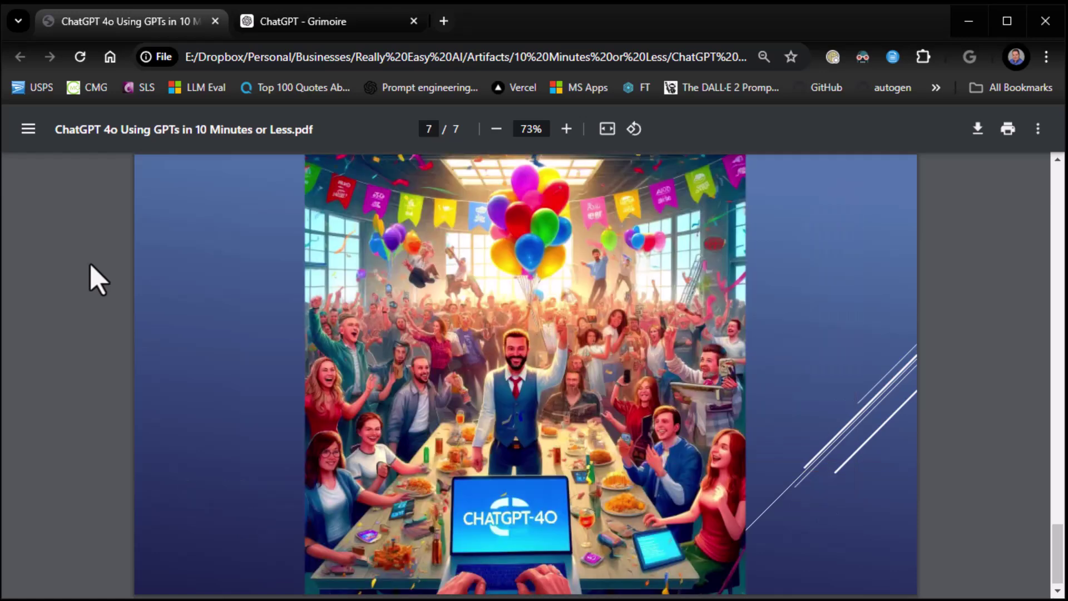